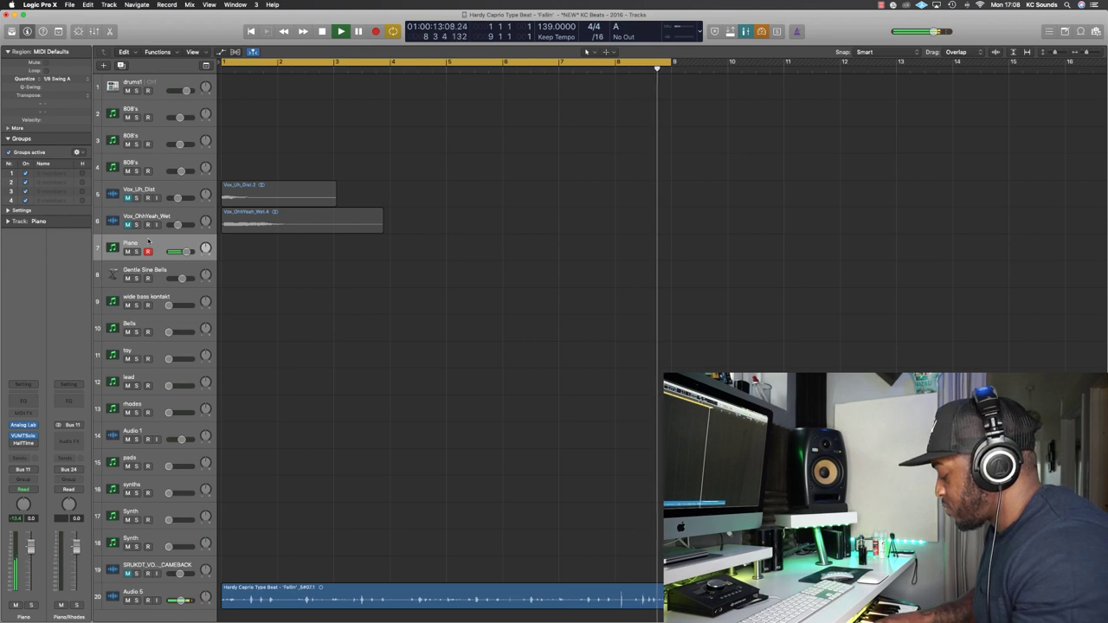
- Capture the piano performance just played as a region and raise its last note, in bar 8, to E3
key(shift+r)
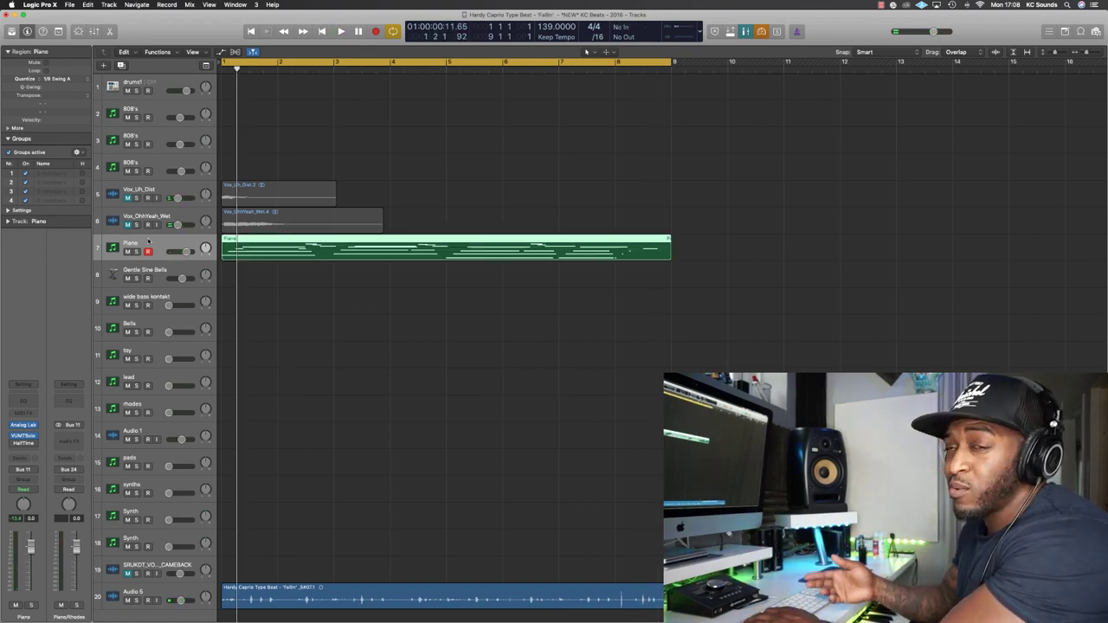
click(599, 173)
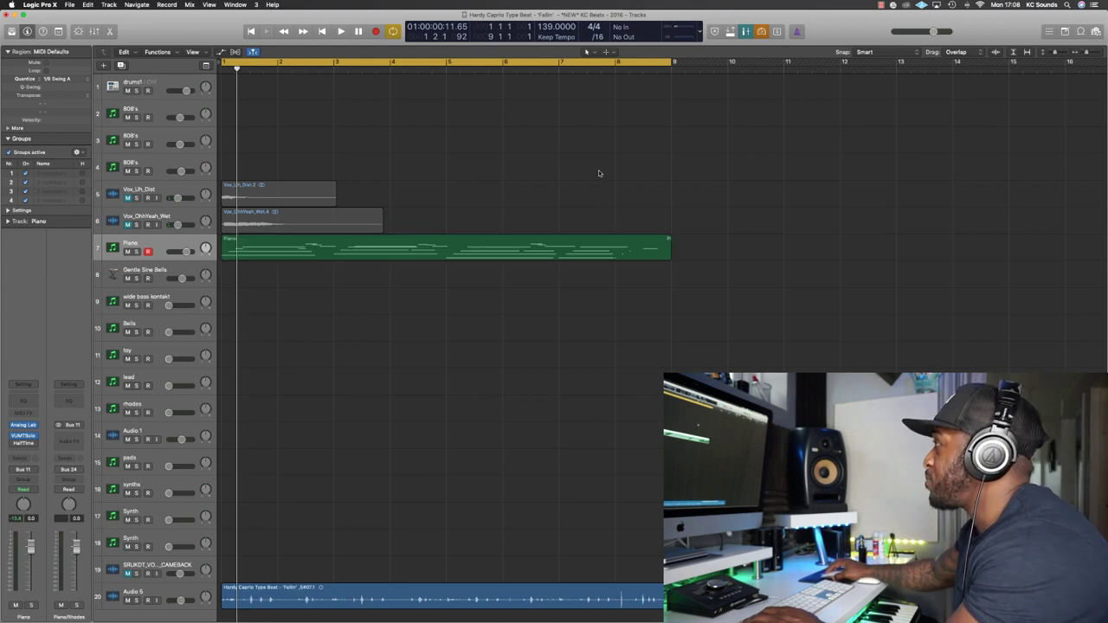
double_click(627, 241)
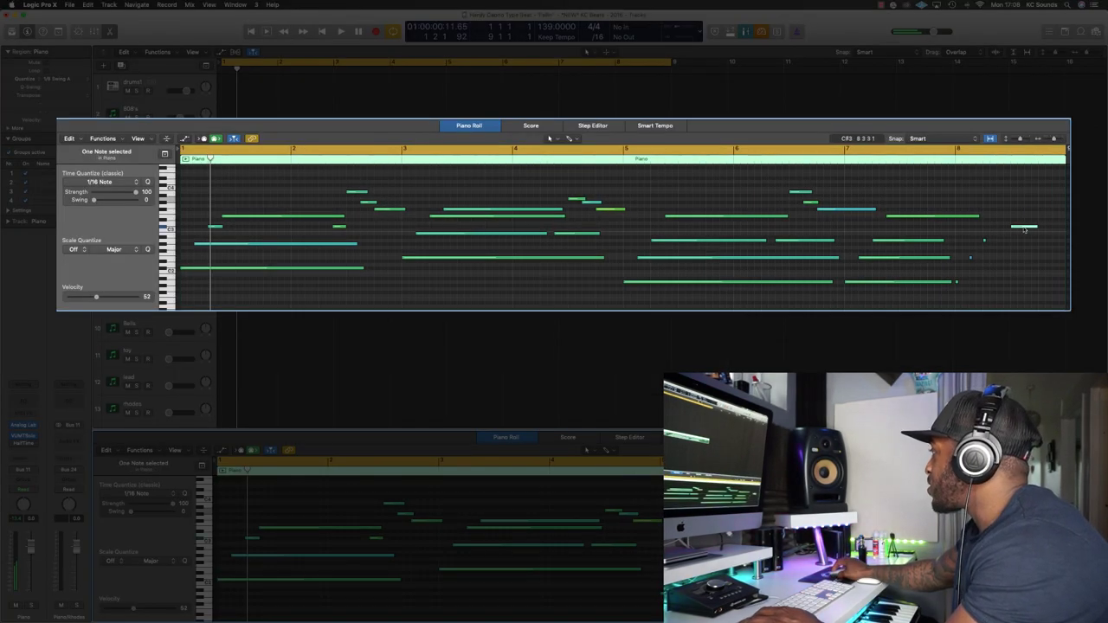
drag(1024, 228, 1024, 220)
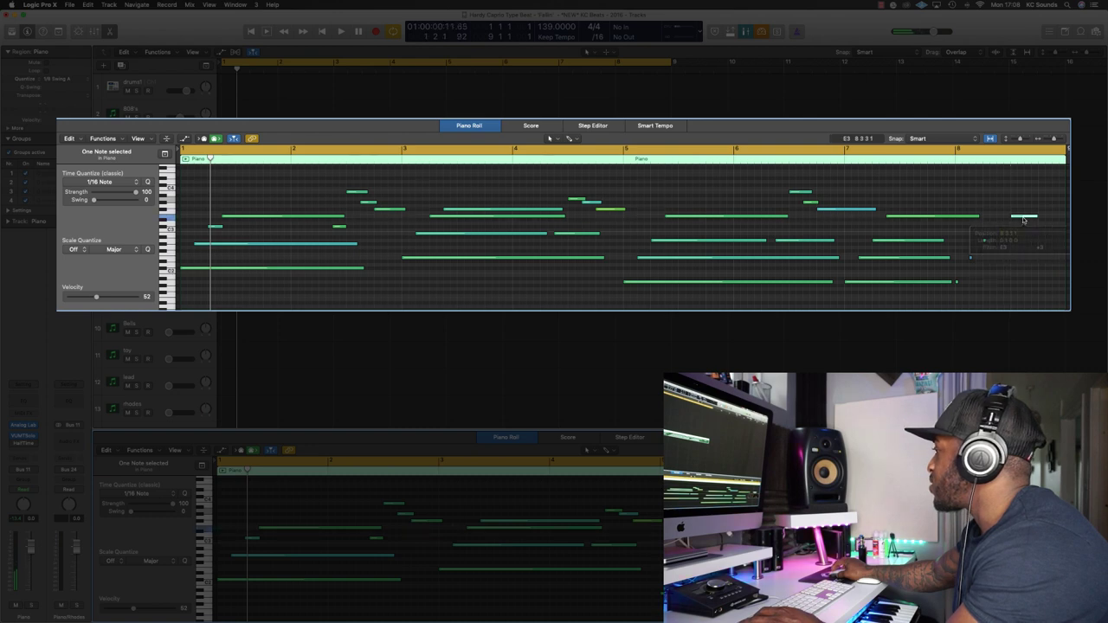
key(space)
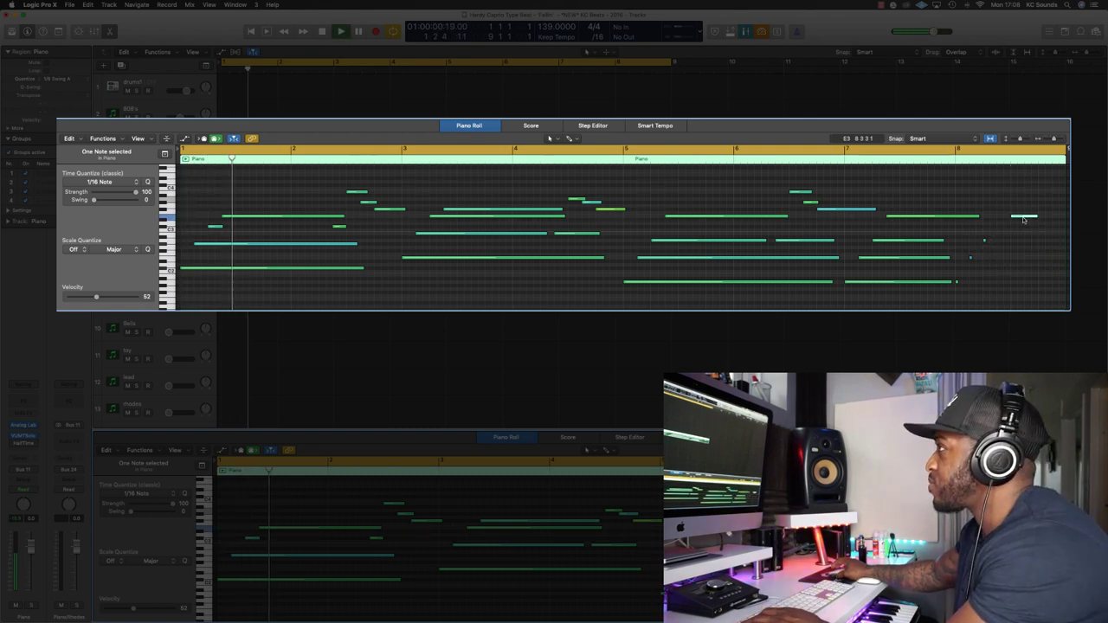
- Set the Piano region's quantize to 1/16 Swing A and play the part back
click(57, 78)
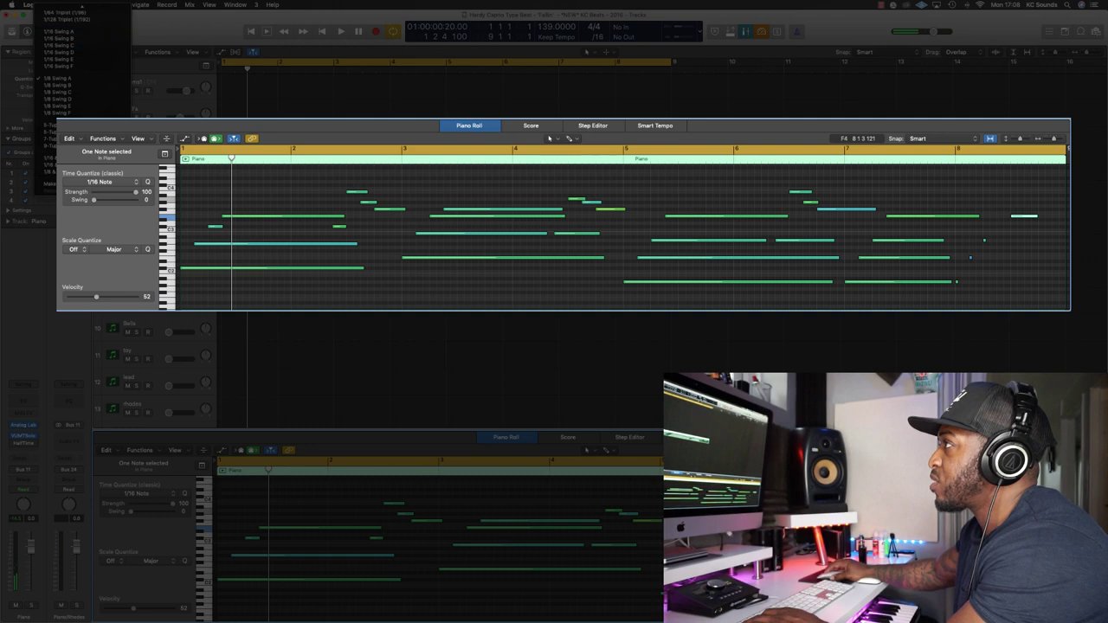
click(61, 31)
key(space)
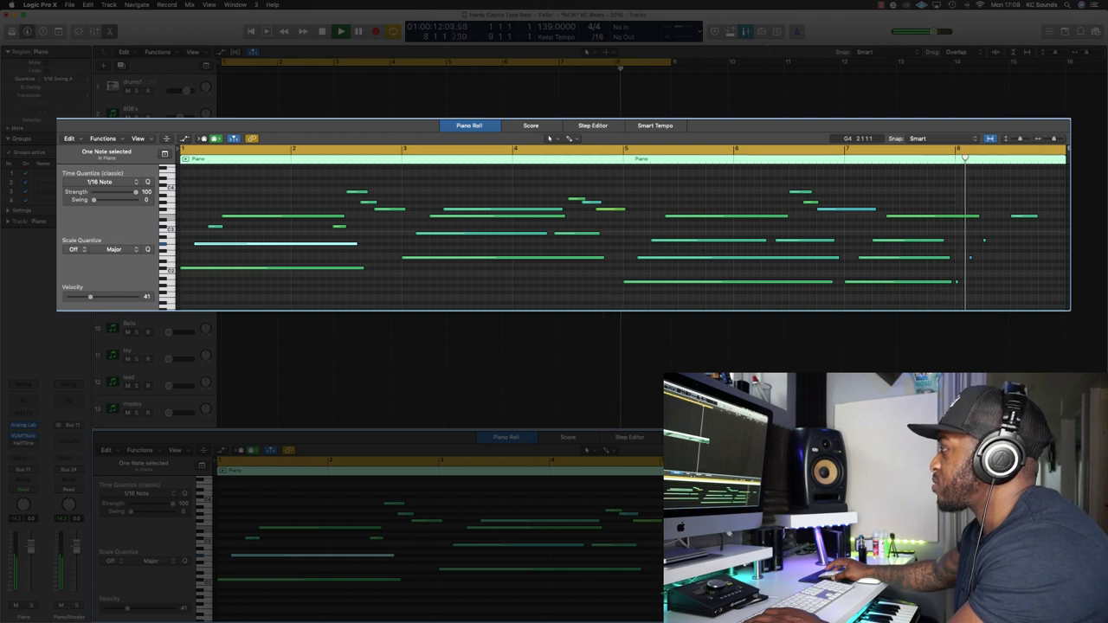
- Select the three short chord notes at bar 8 and lengthen them towards the end of the bar
drag(1011, 287, 955, 229)
drag(958, 280, 1039, 279)
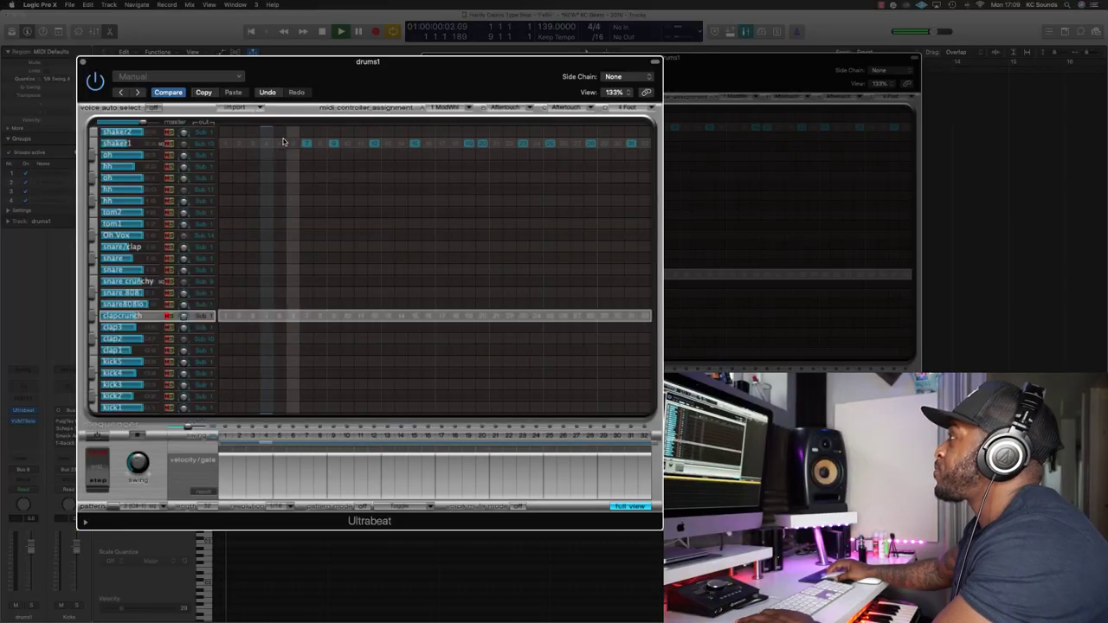
- Select the shaker1 voice on drums1, switch on the step sequencer and play the pattern
click(201, 142)
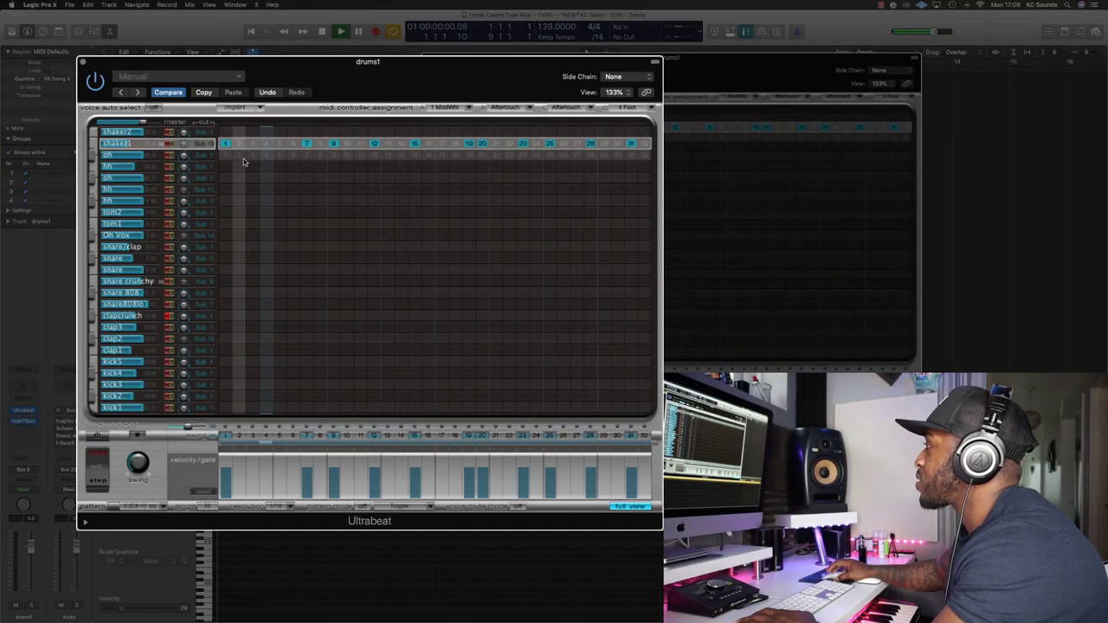
key(space)
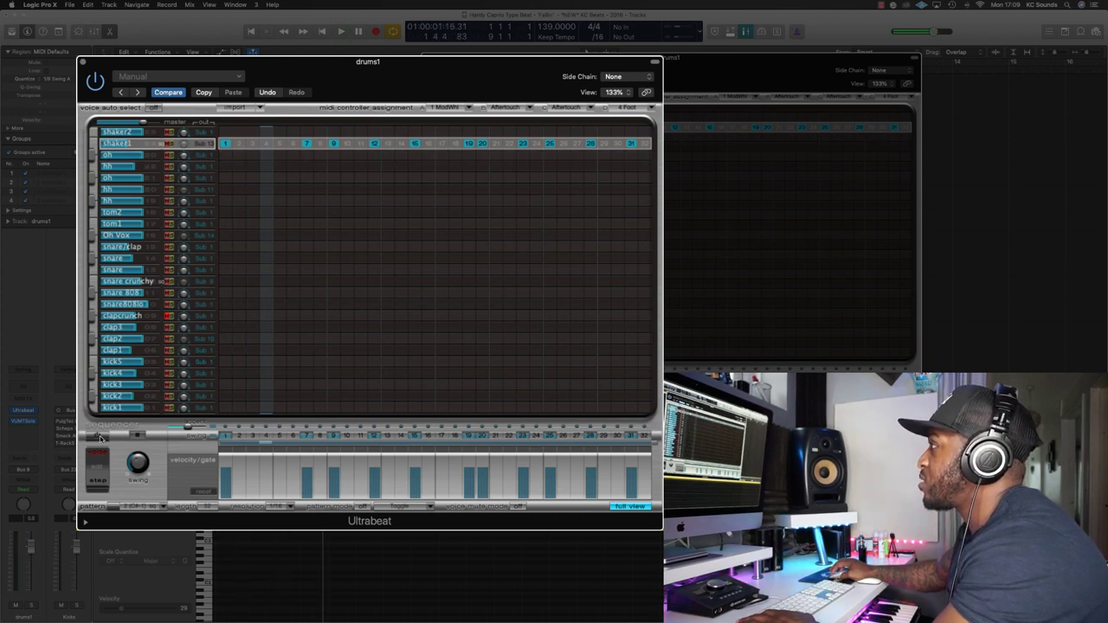
key(space)
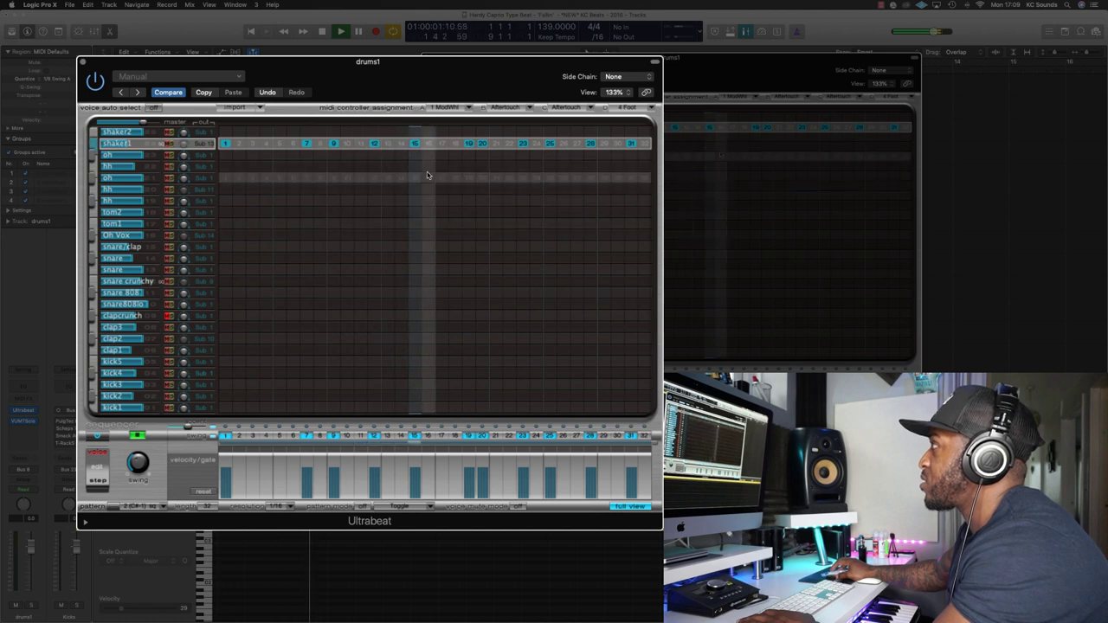
key(space)
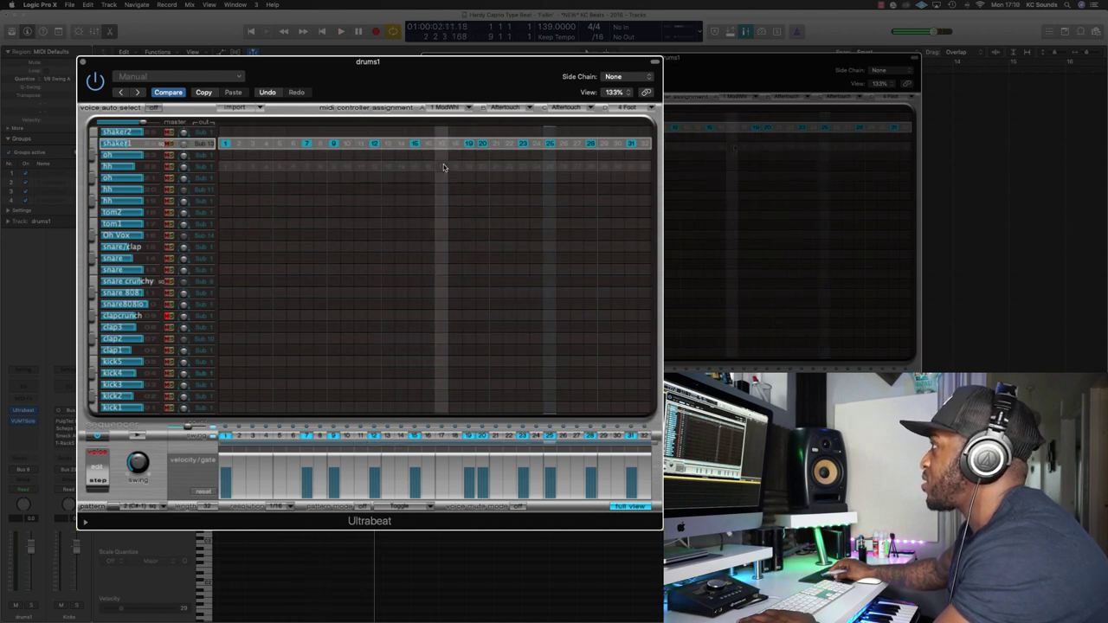
- Try an open hi-hat hit at step 17 and at step 19 of the upper oh voice
click(442, 155)
key(space)
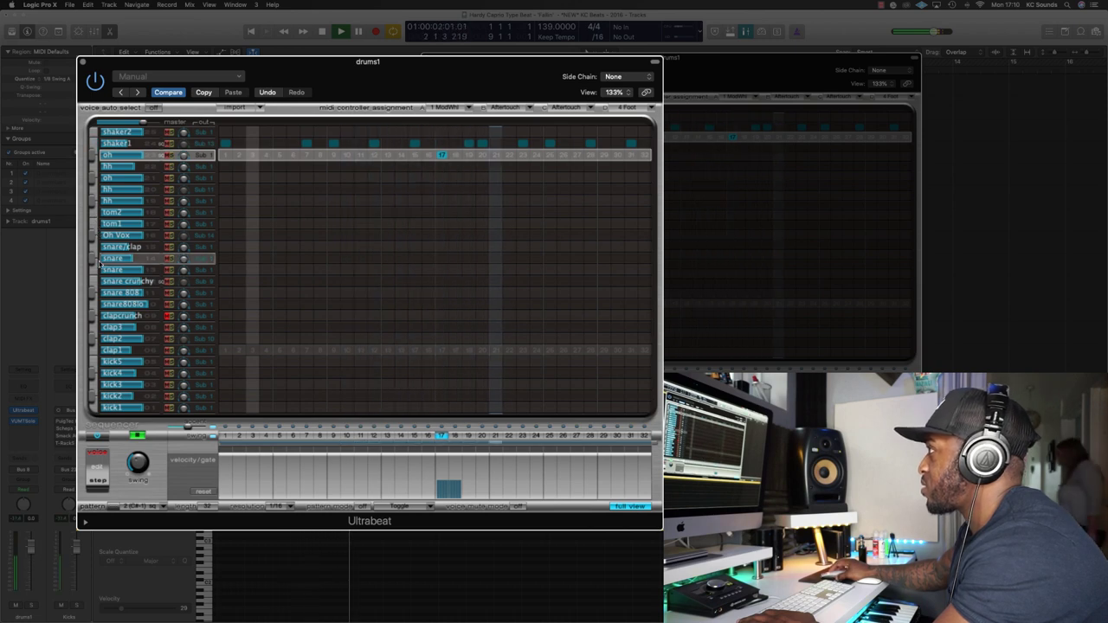
key(space)
click(442, 155)
click(469, 155)
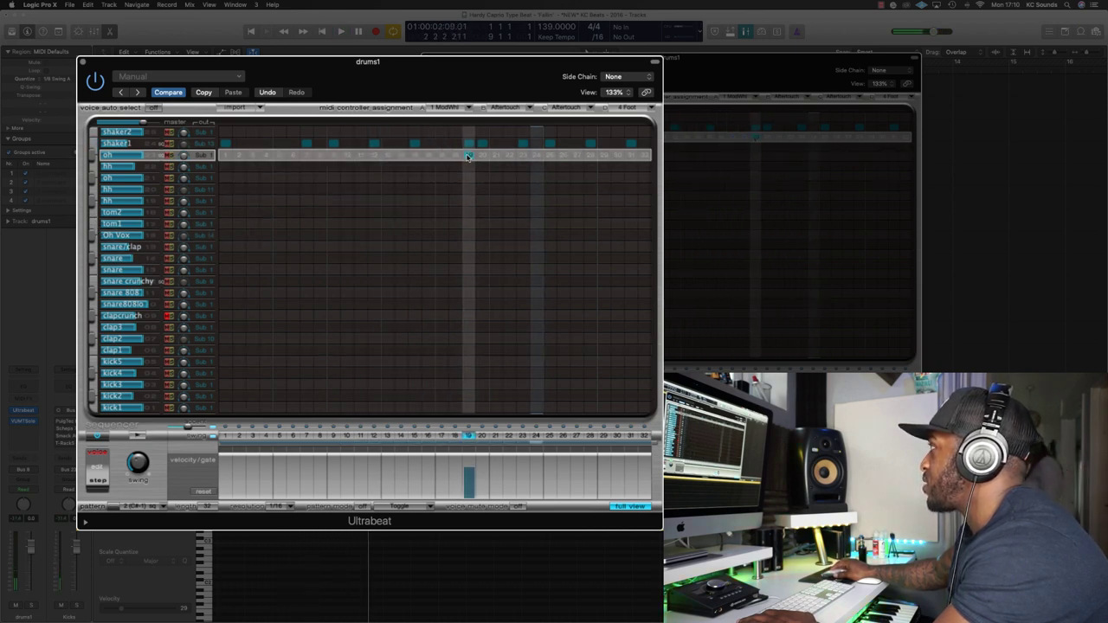
click(469, 156)
- Place a hit at step 19 of the lower oh voice and play the pattern
click(469, 179)
key(space)
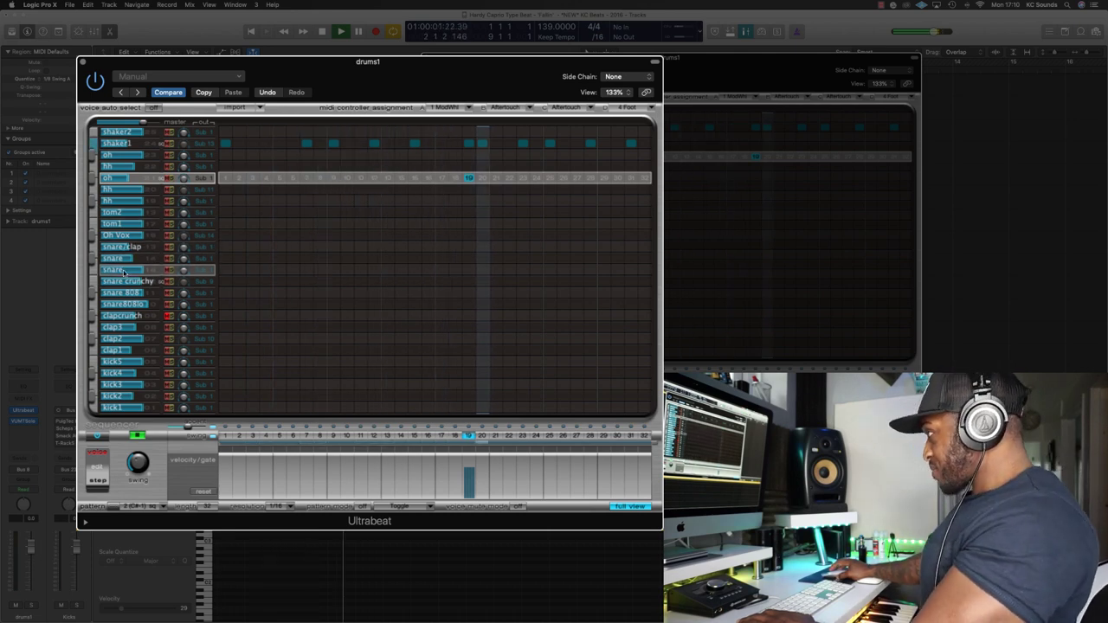
- Audition the Oh Vox voice, inspect its synth settings and return to the full step grid
click(92, 236)
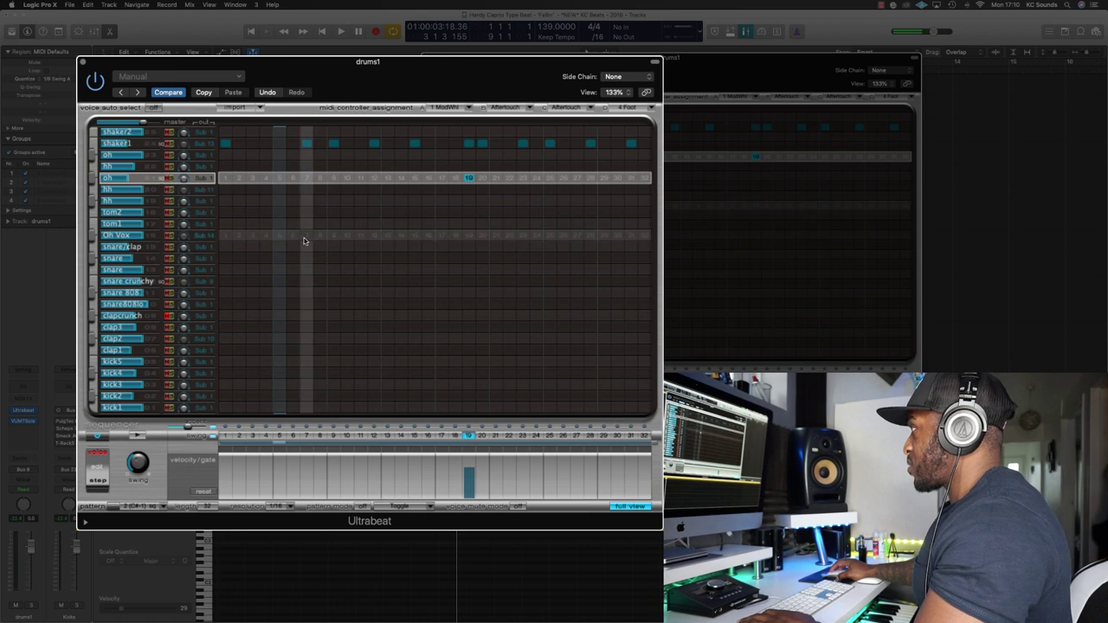
click(119, 235)
click(627, 506)
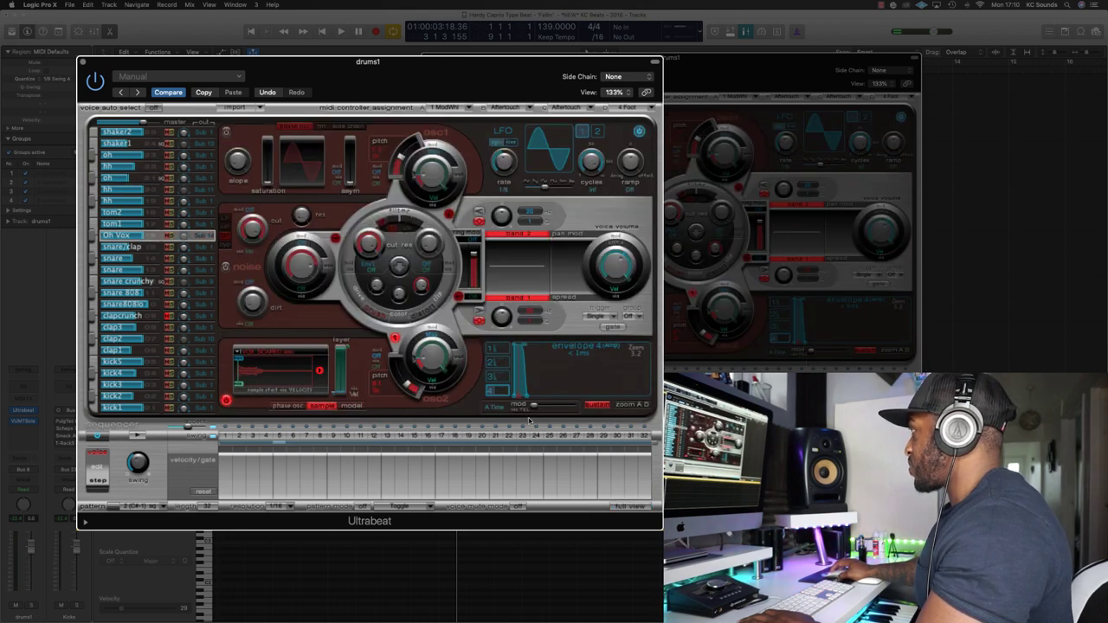
click(627, 507)
key(space)
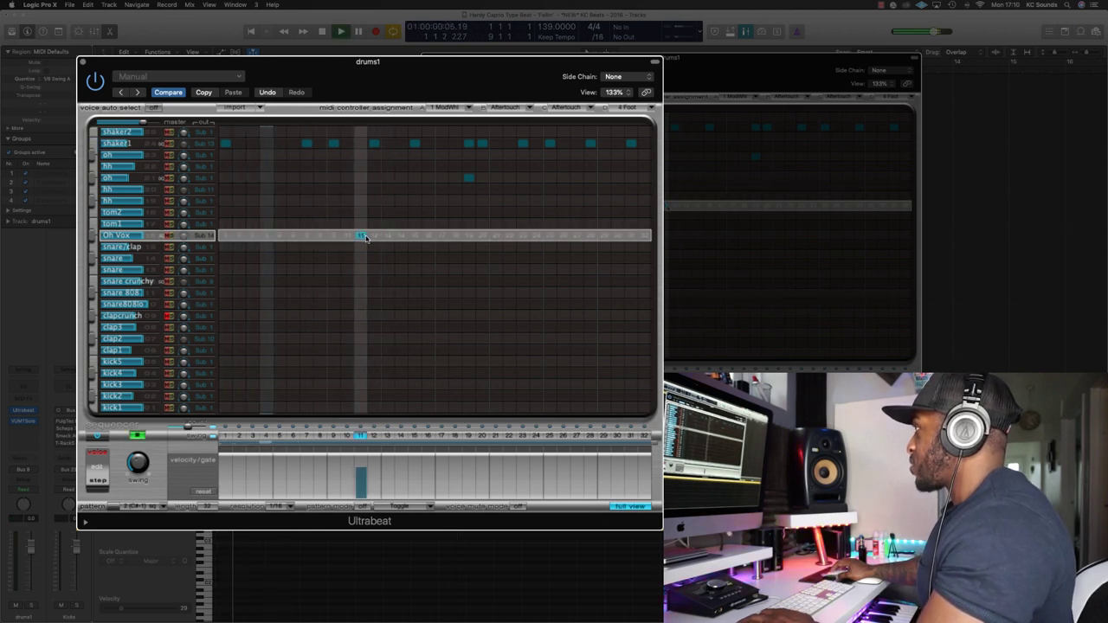
- Try Oh Vox hits at steps 11, 13 and 14
click(363, 236)
click(386, 237)
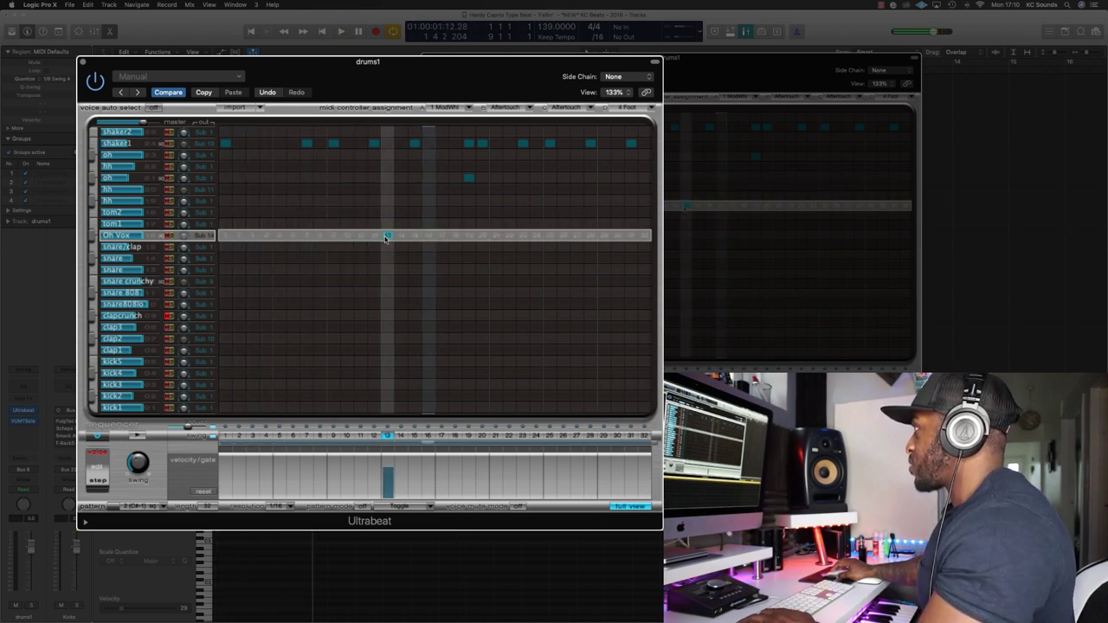
click(385, 238)
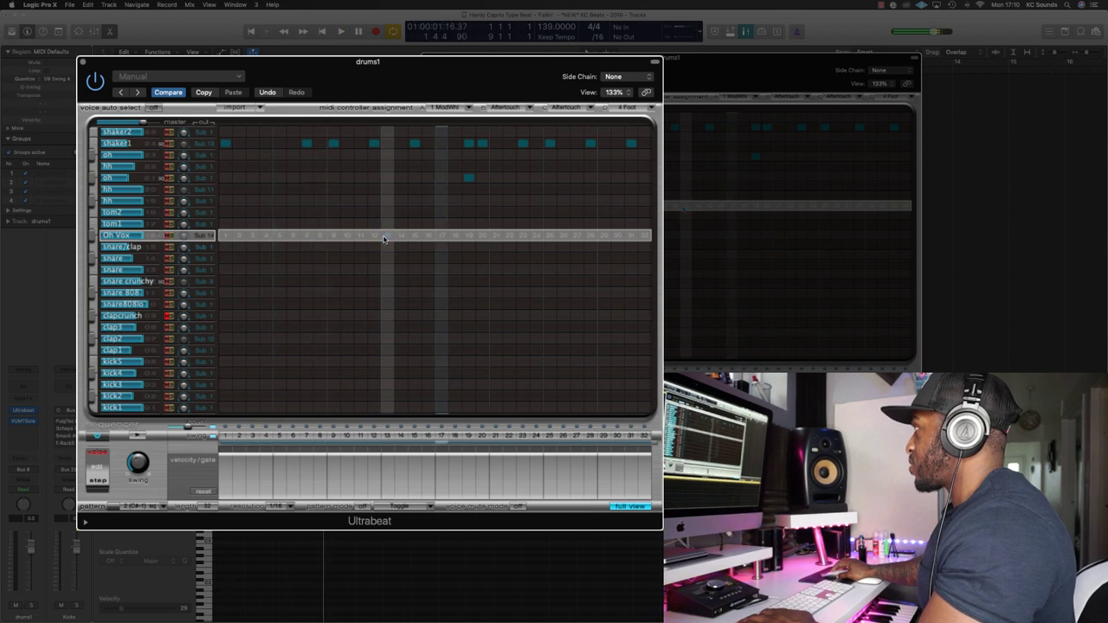
click(401, 237)
click(401, 238)
- Place Oh Vox hits at steps 15 and 31 and check the voice's synth settings during playback
click(413, 239)
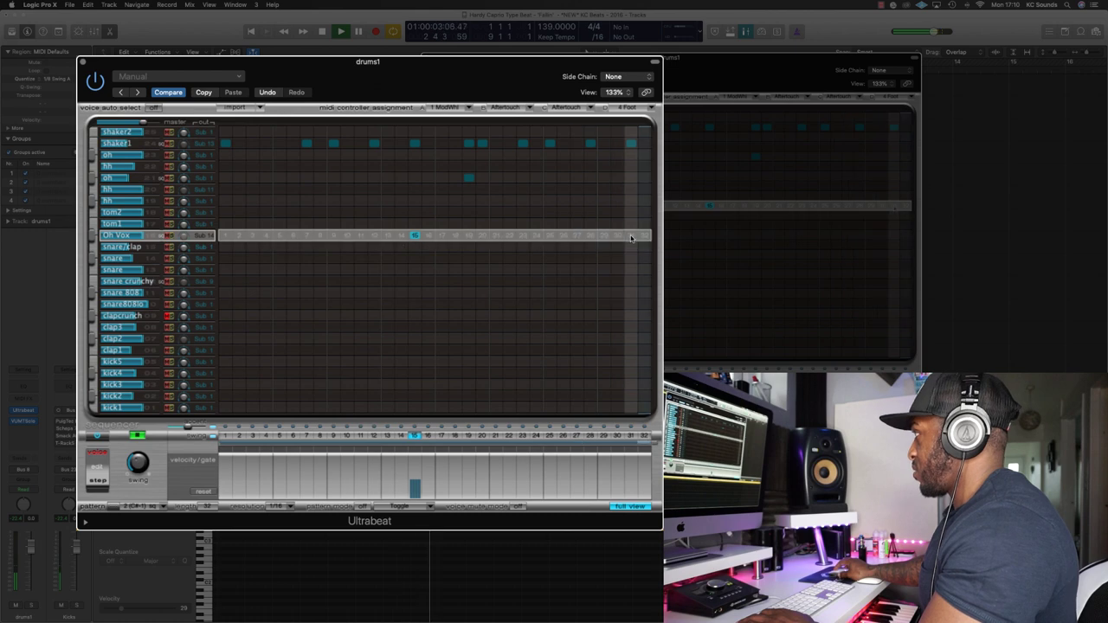
click(632, 236)
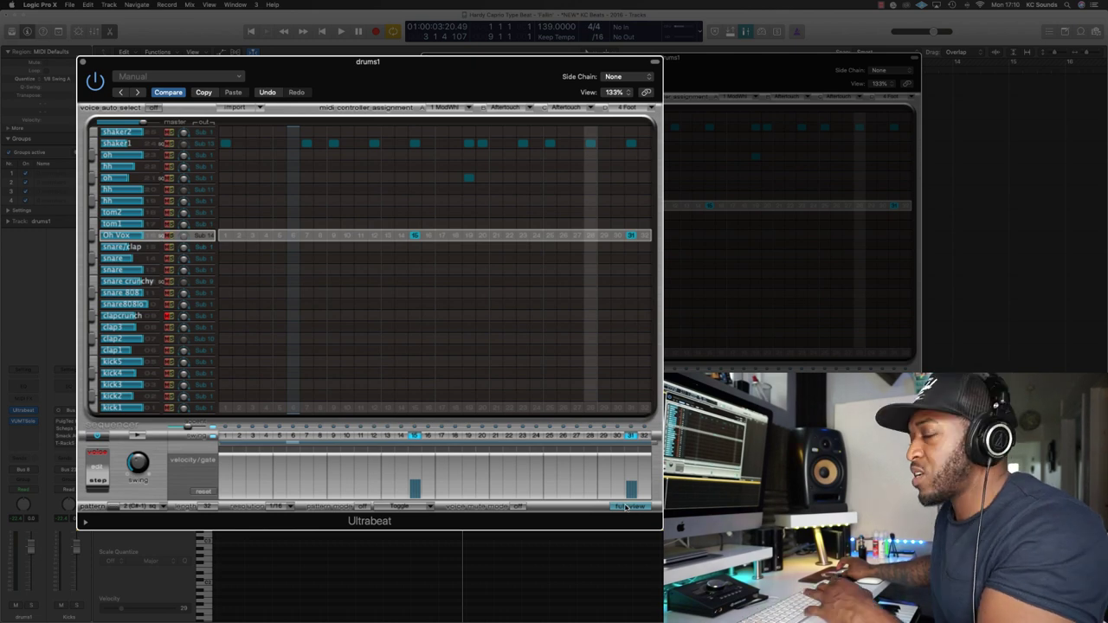
click(628, 507)
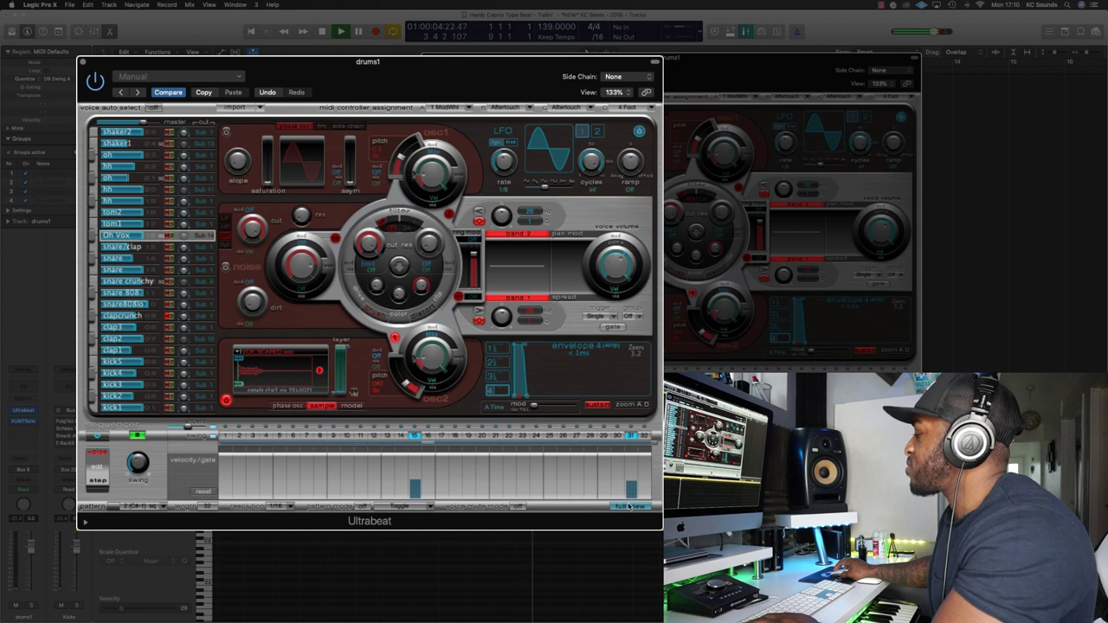
click(630, 507)
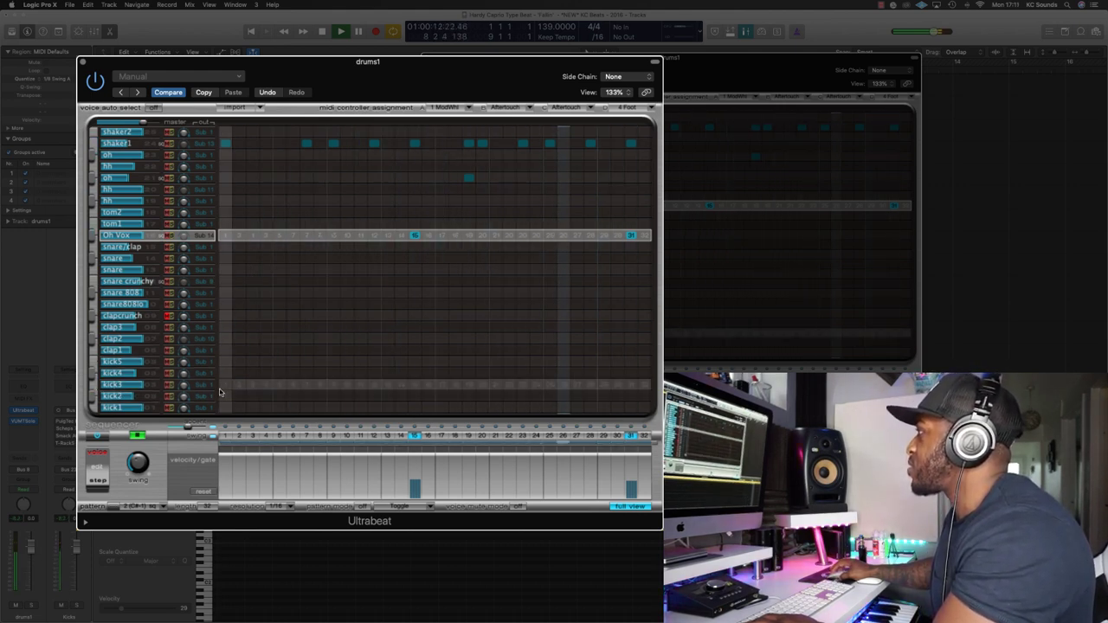
- Place kick3 hits at steps 1, 19 and 29
click(102, 386)
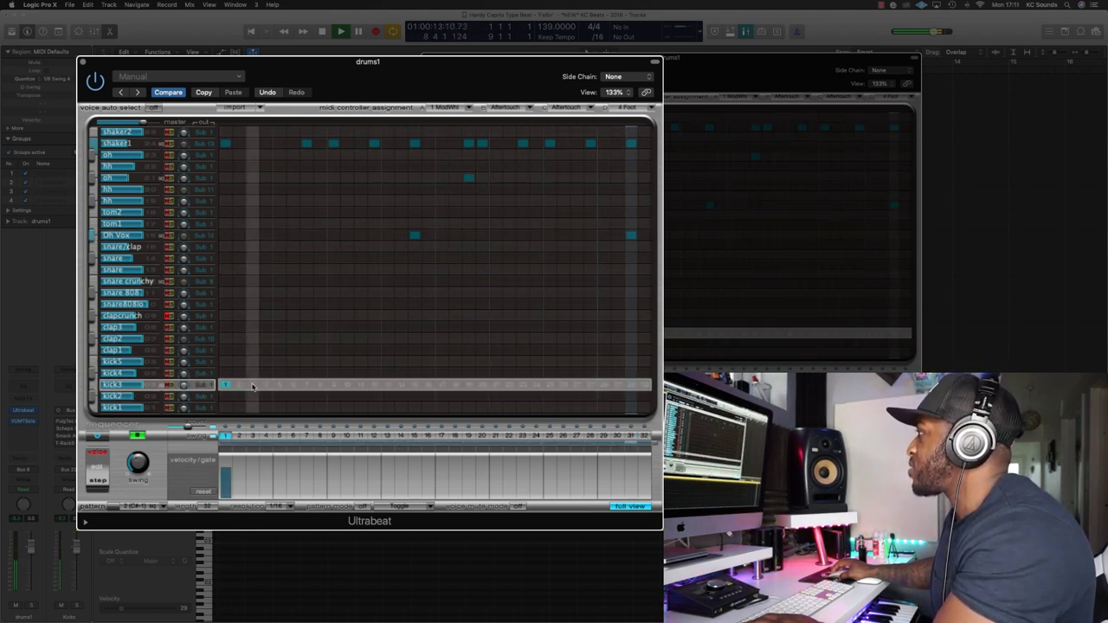
click(468, 385)
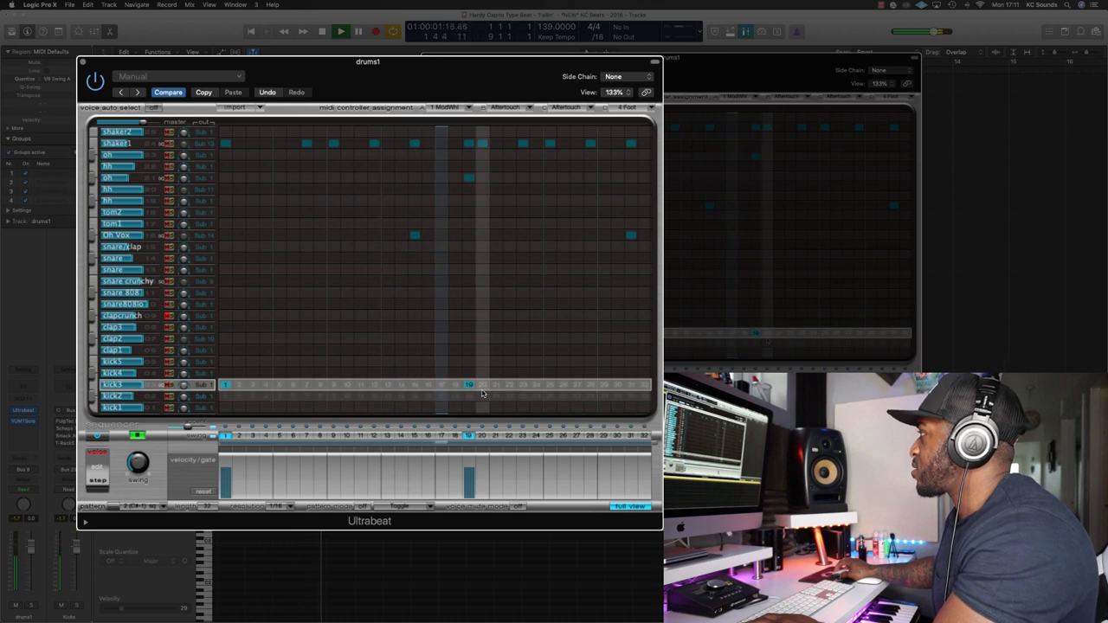
click(603, 384)
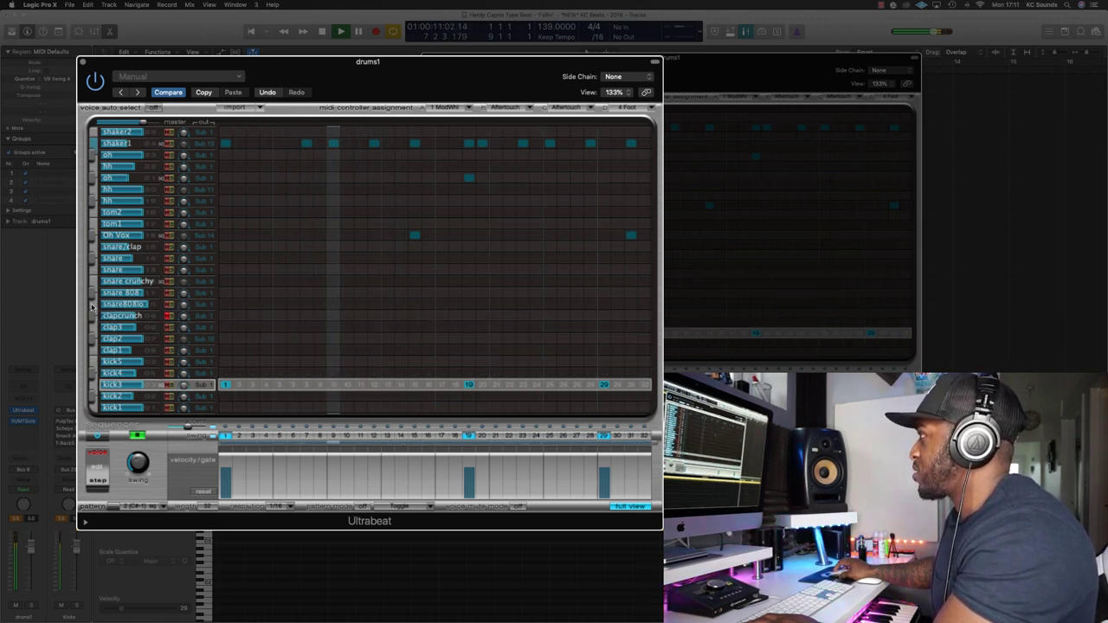
- Try snare808lo hits at steps 9 and 20, and remove the kick3 hit at step 19
click(333, 304)
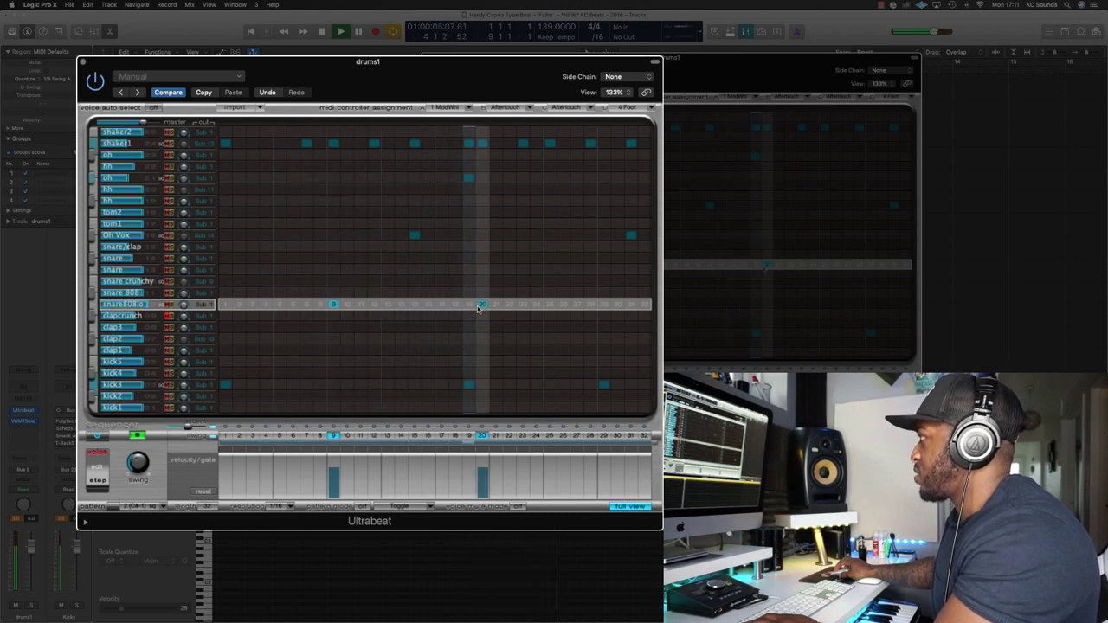
key(space)
click(471, 386)
click(481, 305)
click(333, 304)
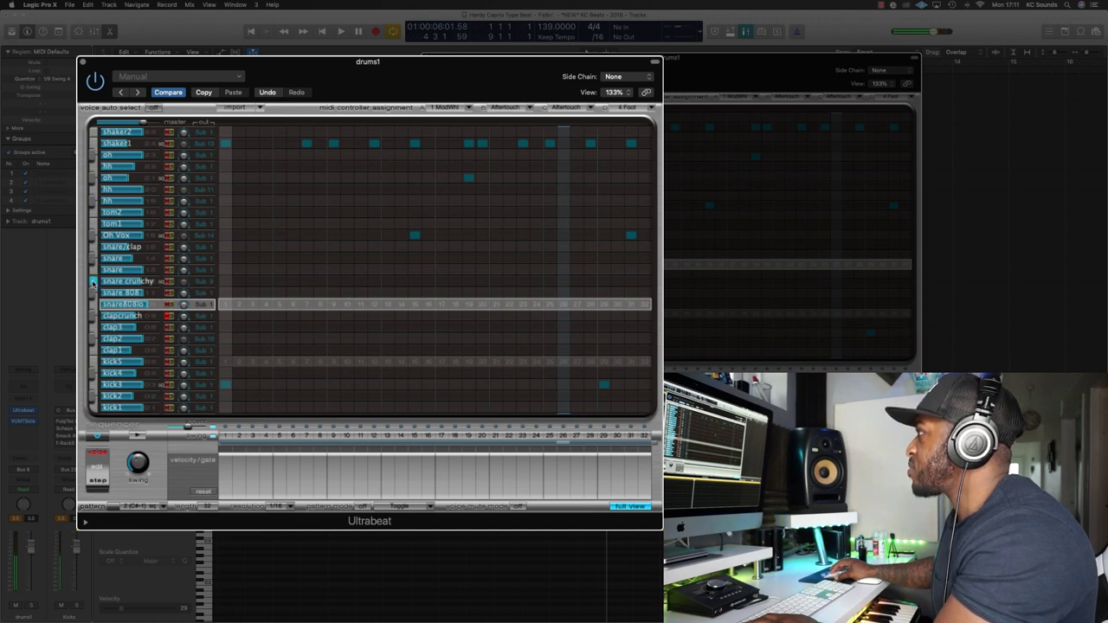
- Place snare crunchy hits at steps 9 and 20 while auditioning the pattern
key(space)
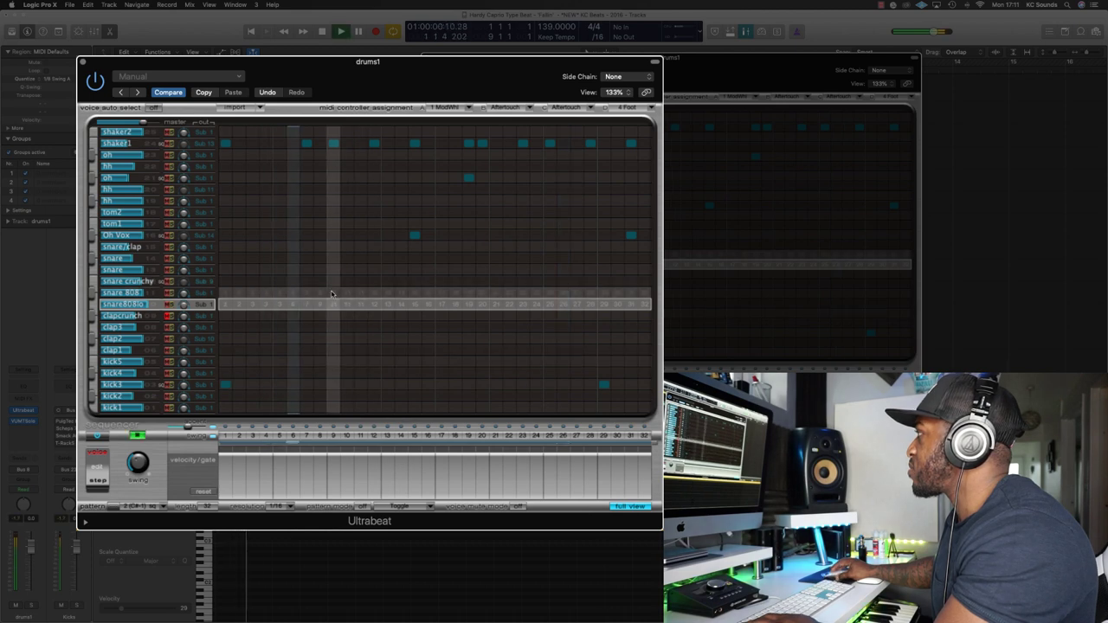
key(space)
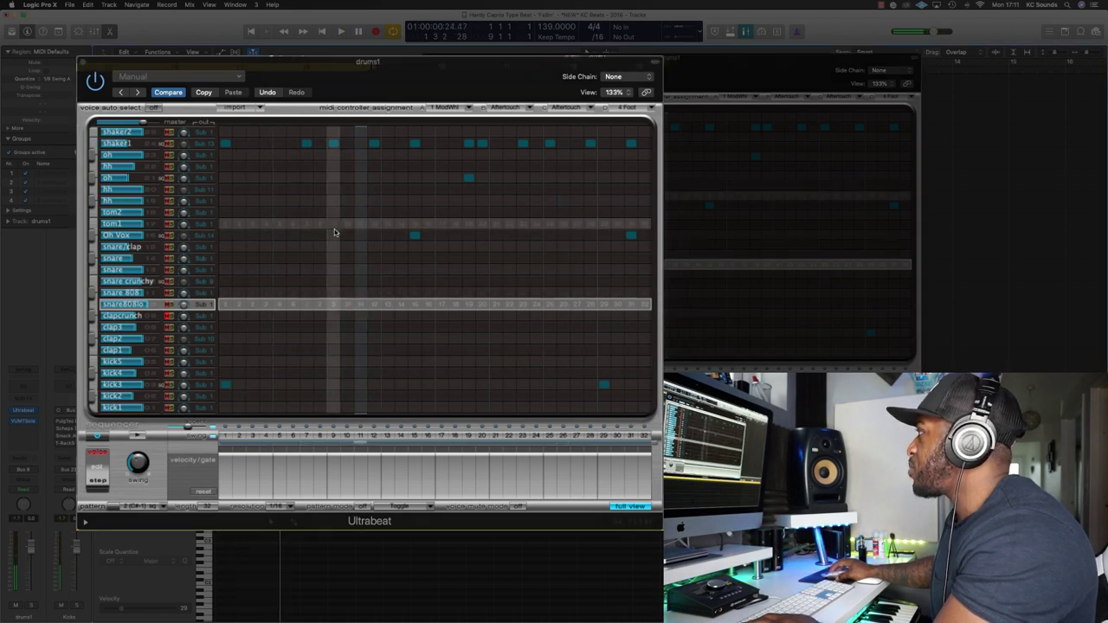
click(334, 281)
key(space)
click(482, 281)
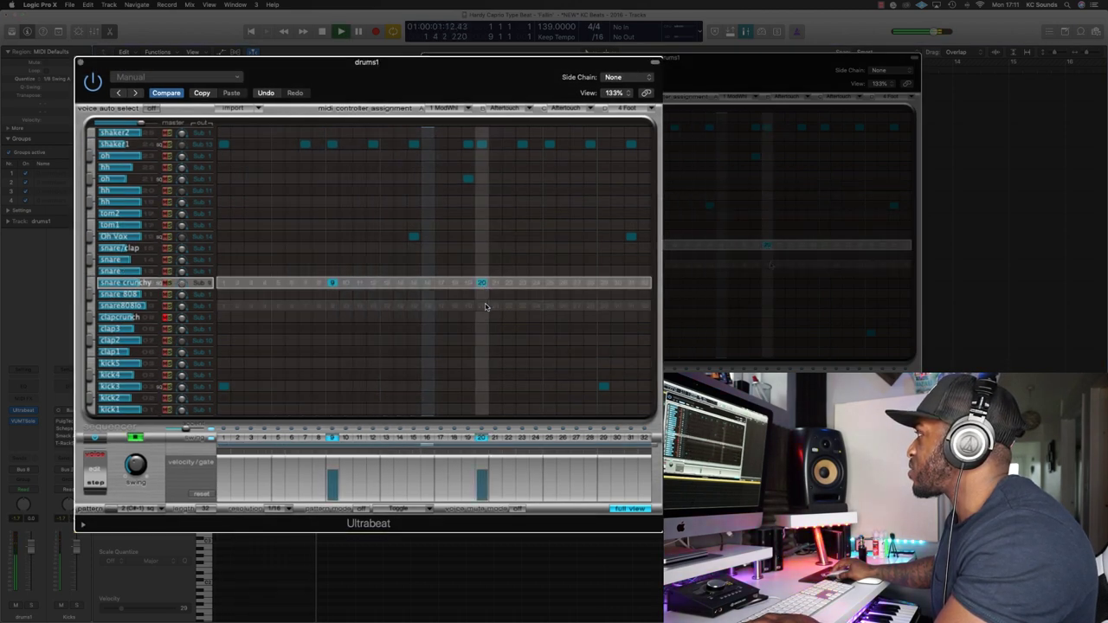
key(space)
- Shift the snare crunchy hit at step 20 to step 19 and resume playback
click(469, 284)
click(479, 286)
key(space)
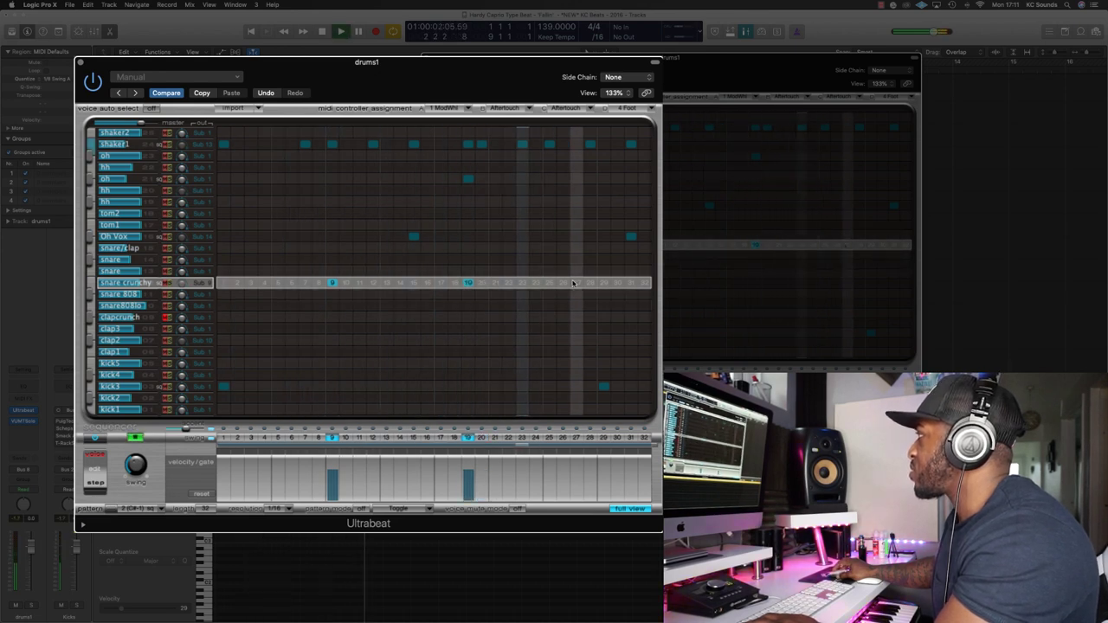
- Add a snare crunchy hit at step 29 and a kick3 hit at step 31
click(603, 283)
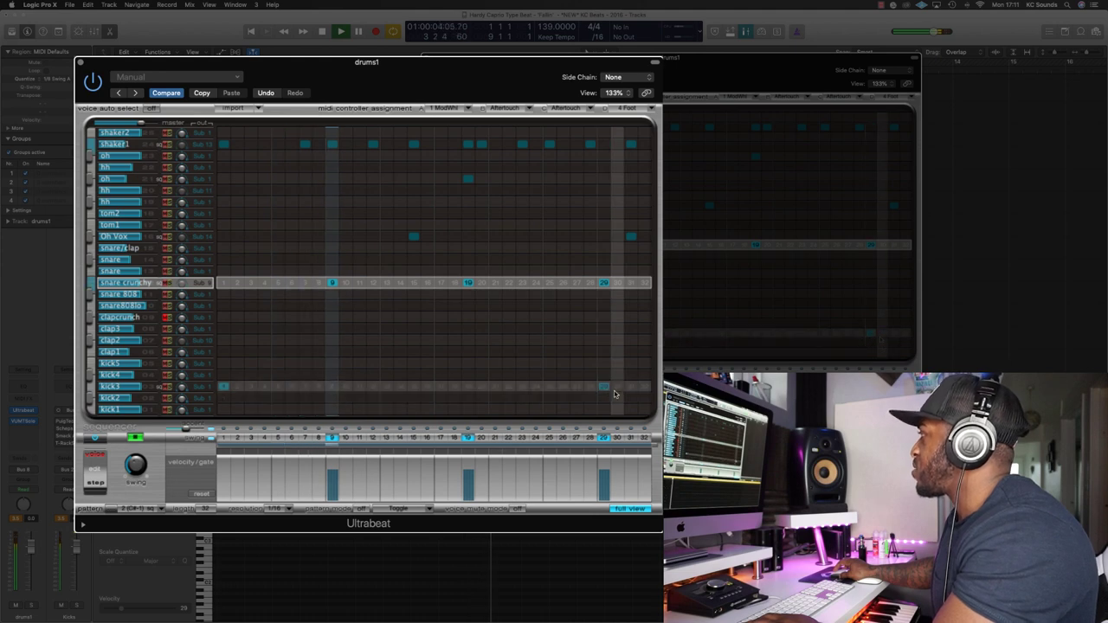
click(632, 386)
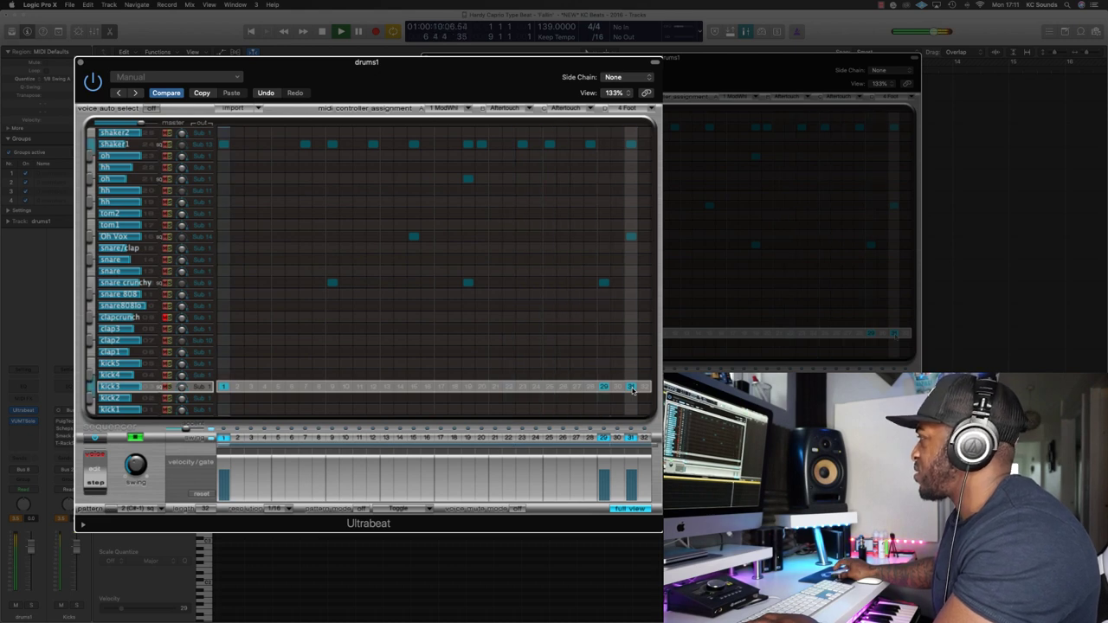
- Try an extra kick3 hit at step 30, between the hits at steps 29 and 31, and remove it
click(619, 387)
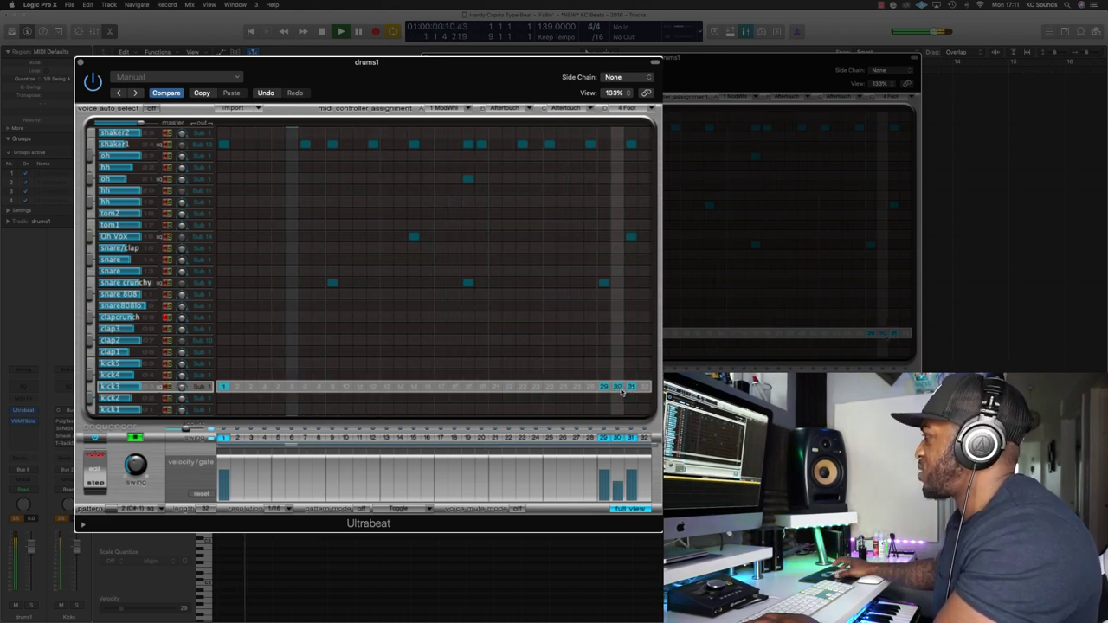
click(619, 387)
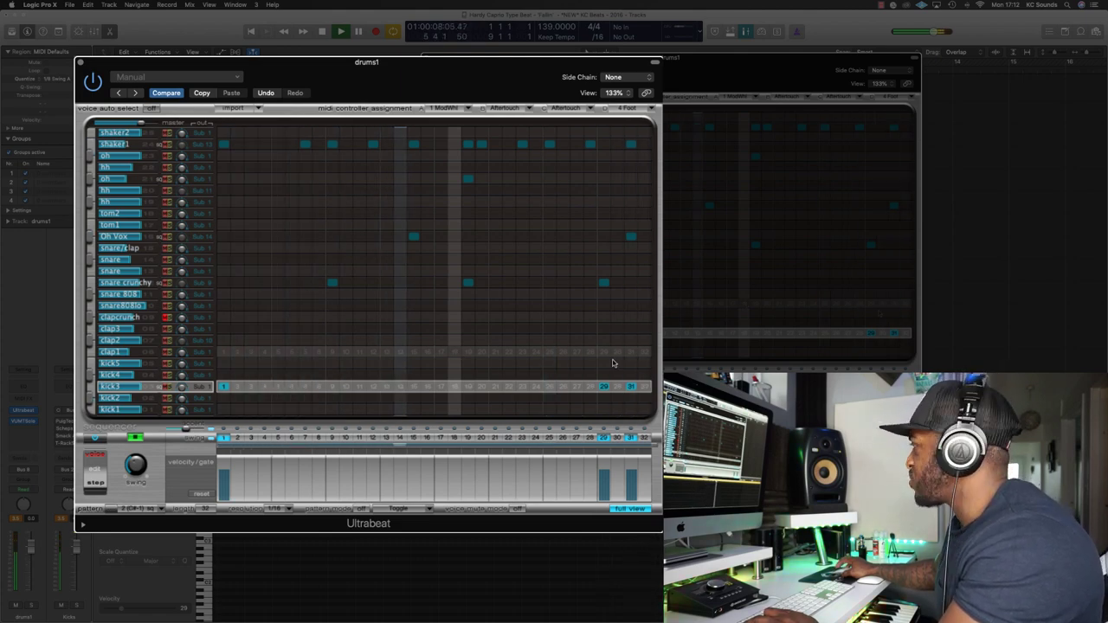
- Open the HalfTime effect on the Piano track and lower its band's upper limit to 3.43 kHz while listening to the loop
key(x)
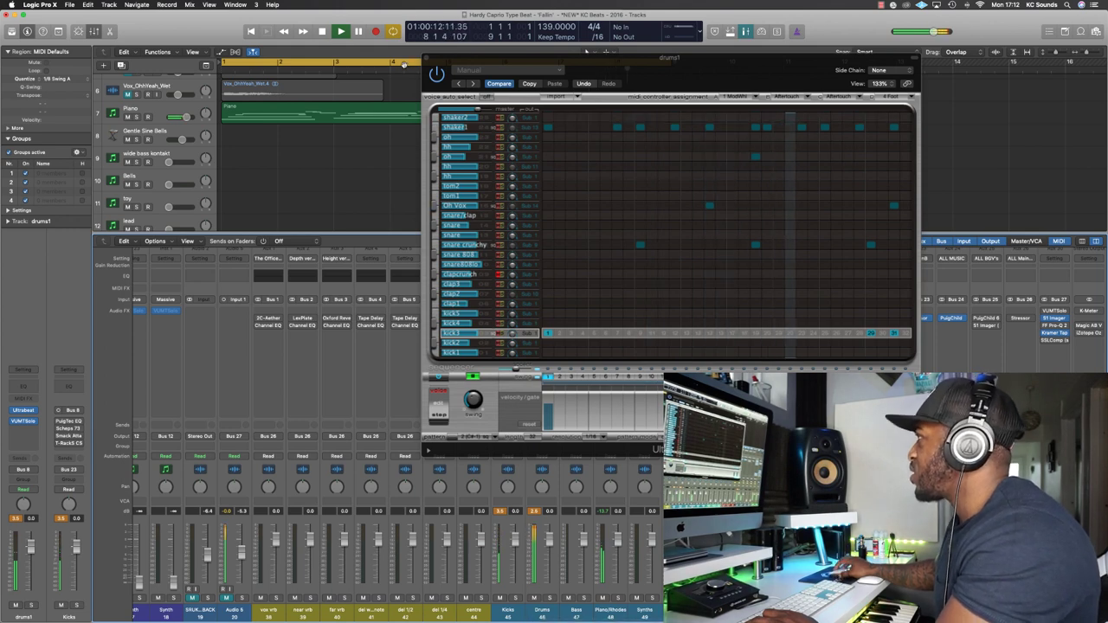
key(x)
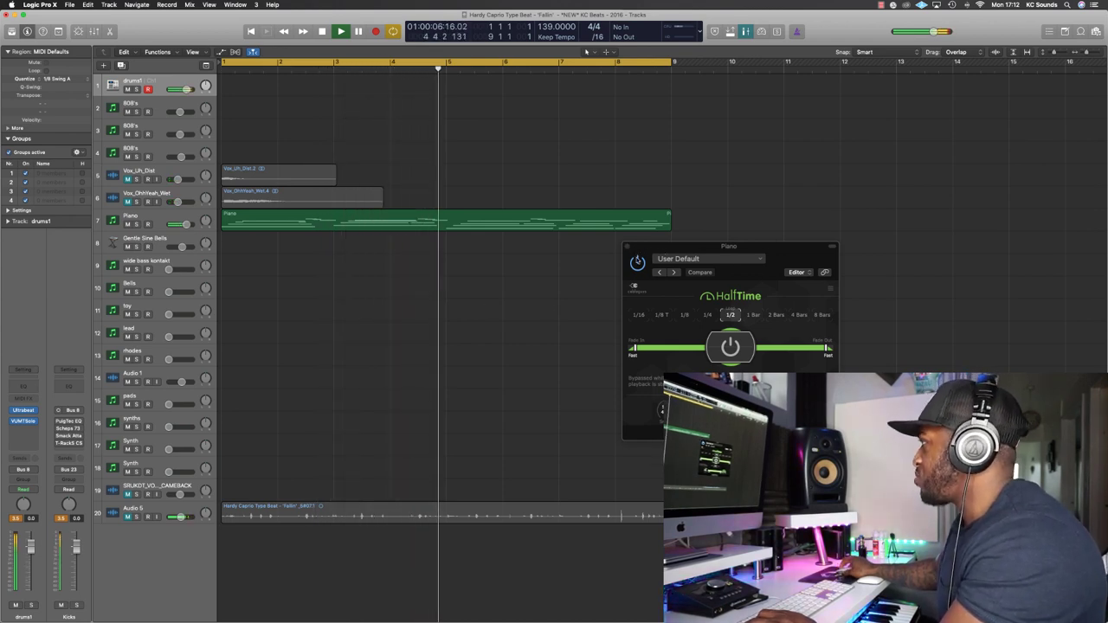
click(627, 247)
click(164, 219)
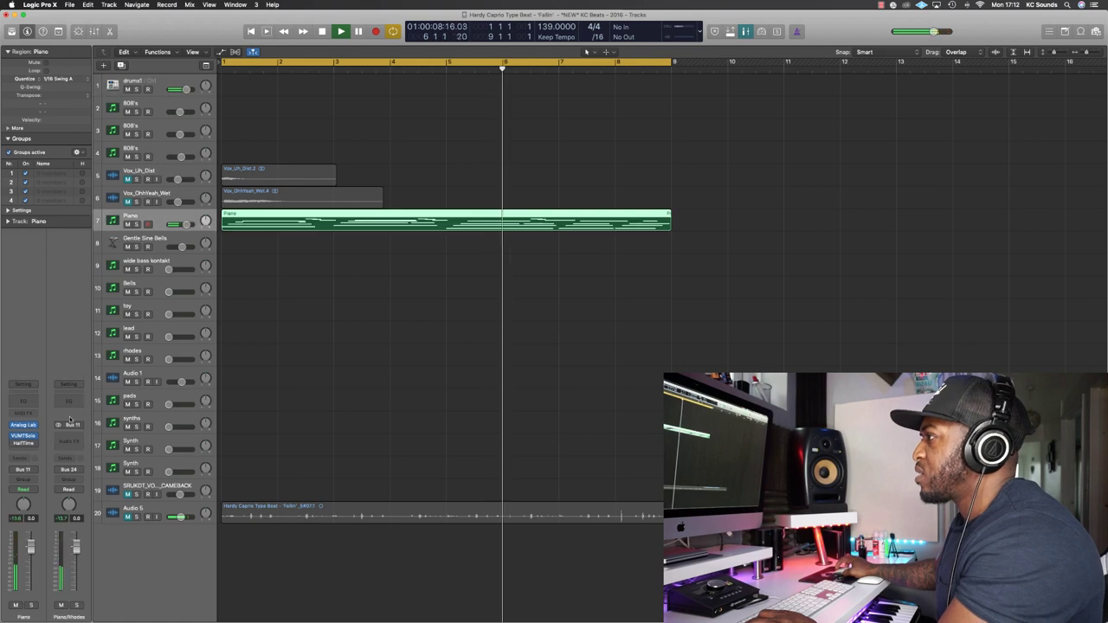
click(24, 443)
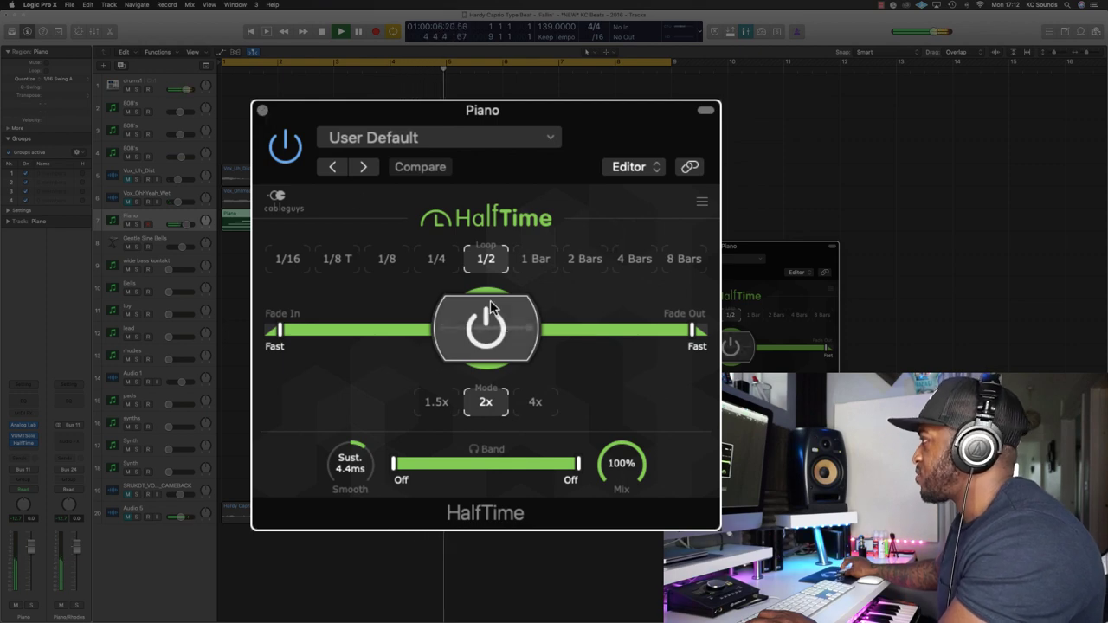
drag(578, 464, 561, 464)
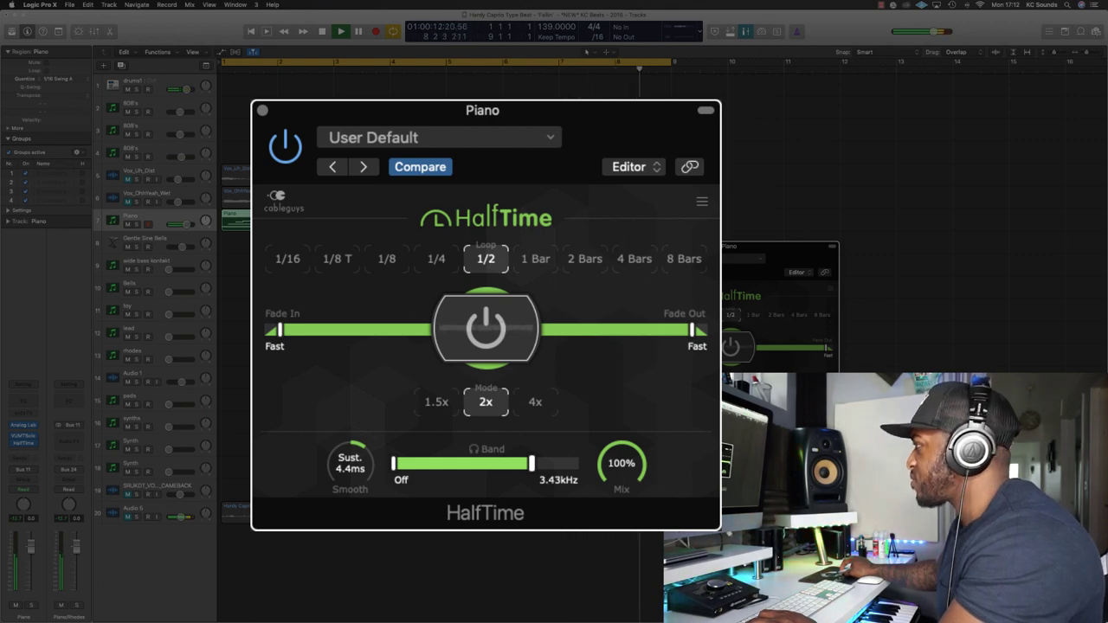
key(space)
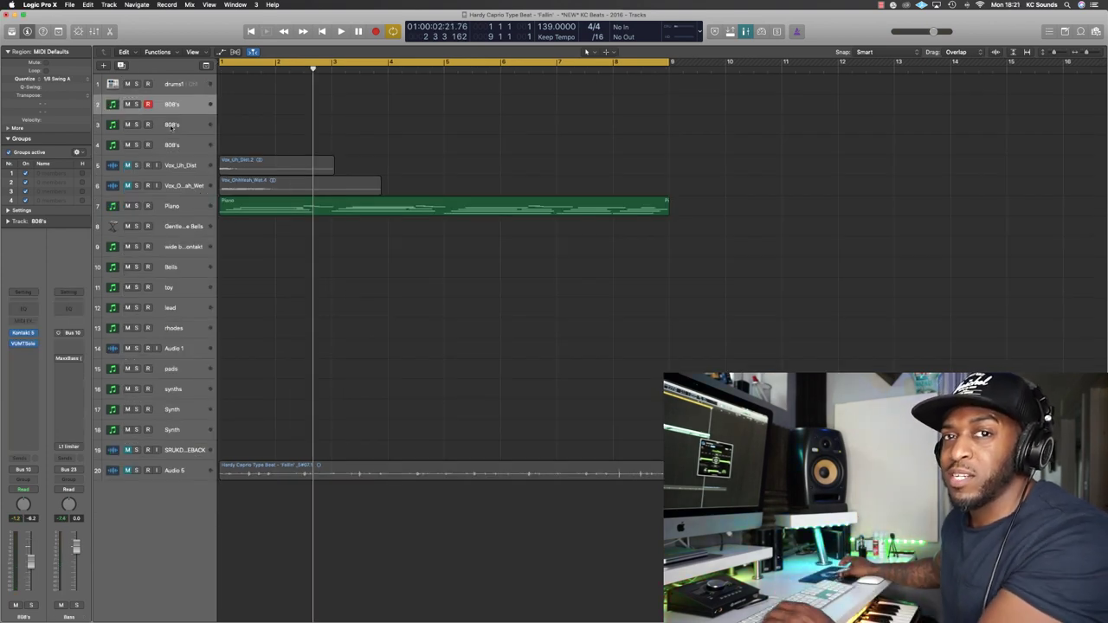
- Rehearse an 808 bass line on the first 808's track over the looped beat
key(Return)
key(space)
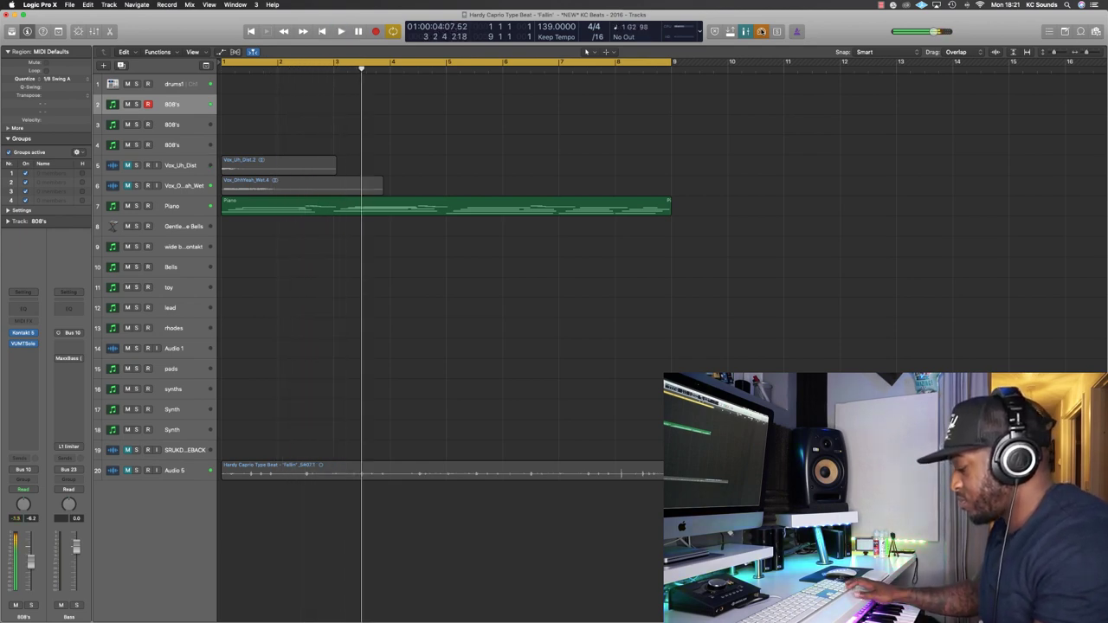
key(space)
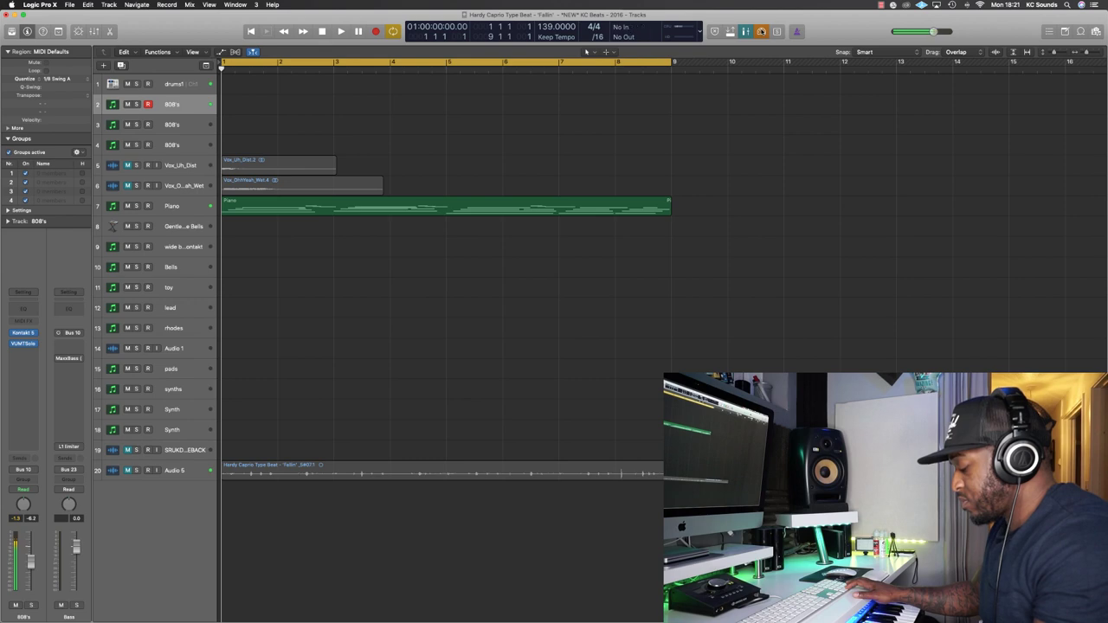
key(space)
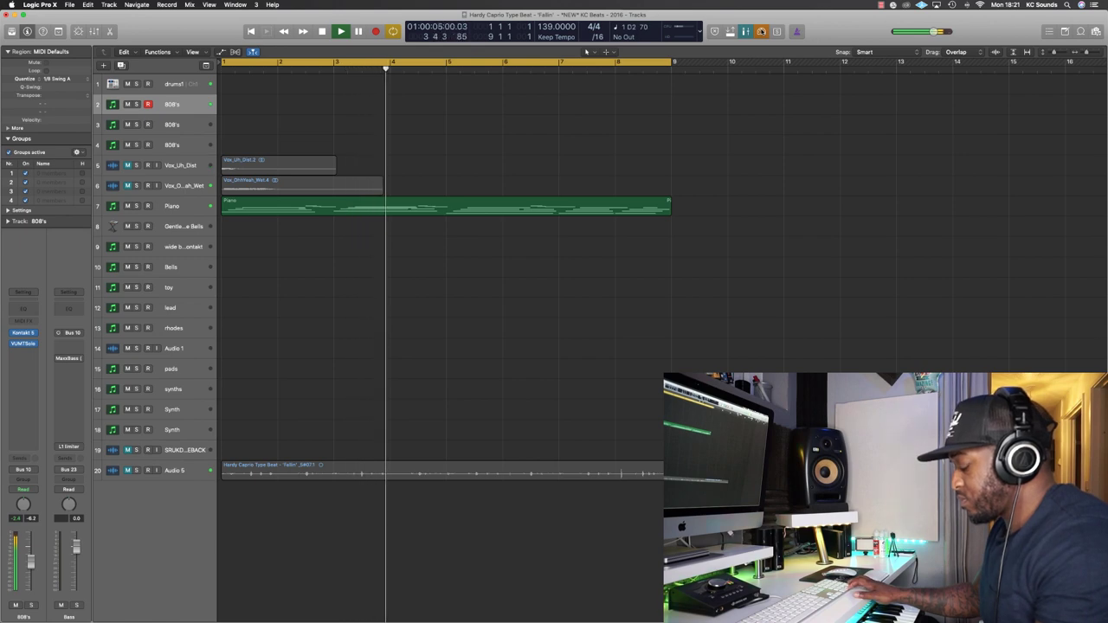
key(space)
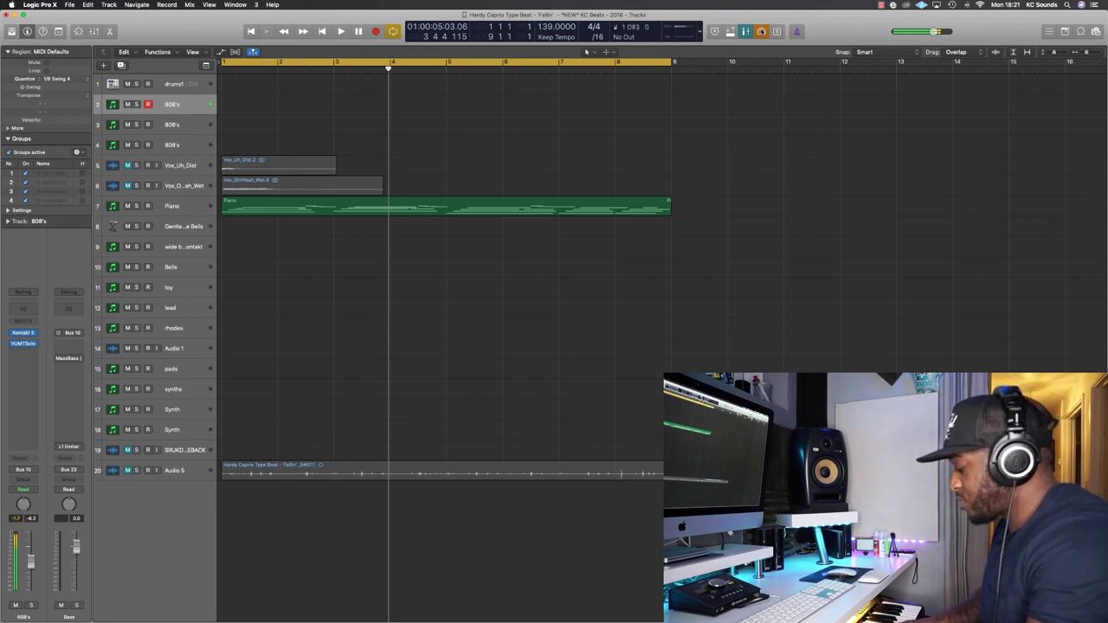
- Perform and capture an 808 bass take over bars 1 to 8, and move its region to start at bar 9
key(Return)
key(space)
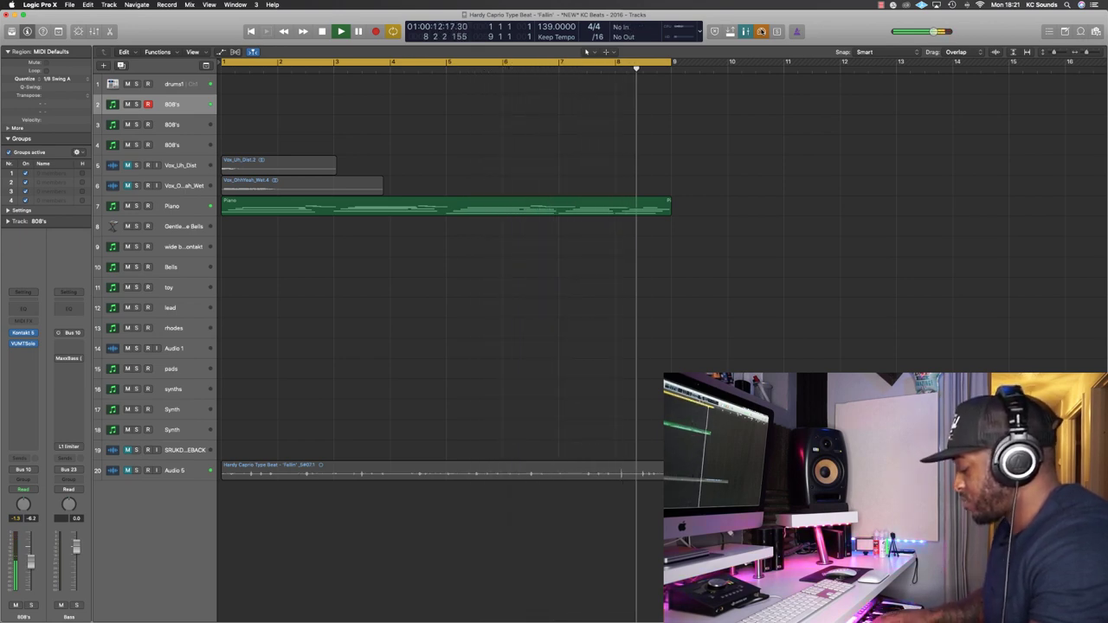
key(space)
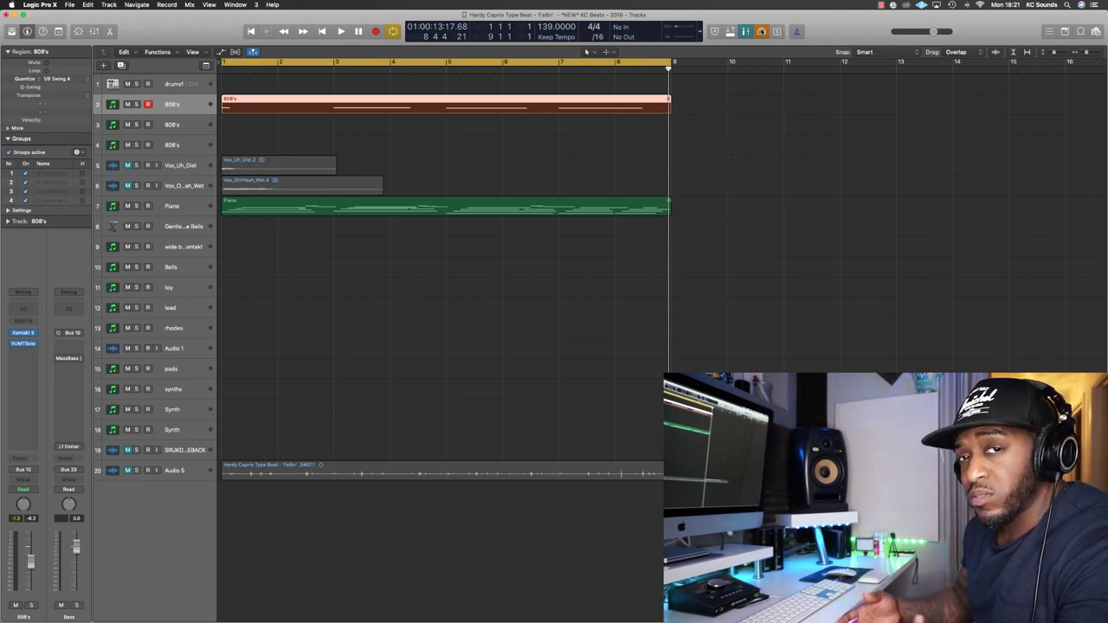
drag(394, 103, 845, 104)
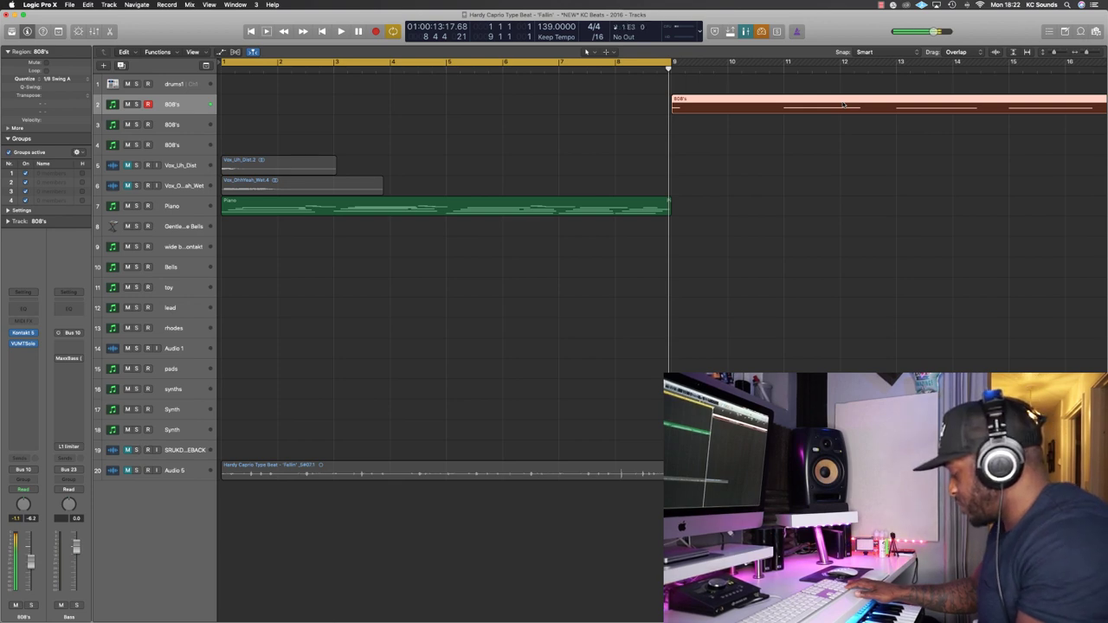
- Perform and capture a second 808 take over bars 1 to 8, and move the earlier take to bar 10
key(space)
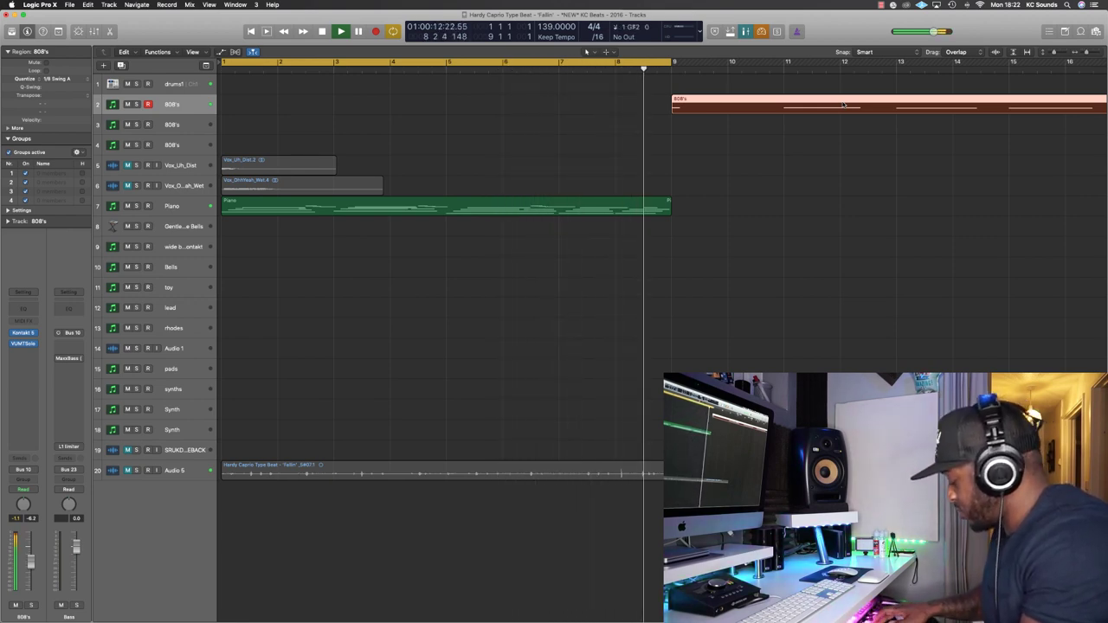
key(space)
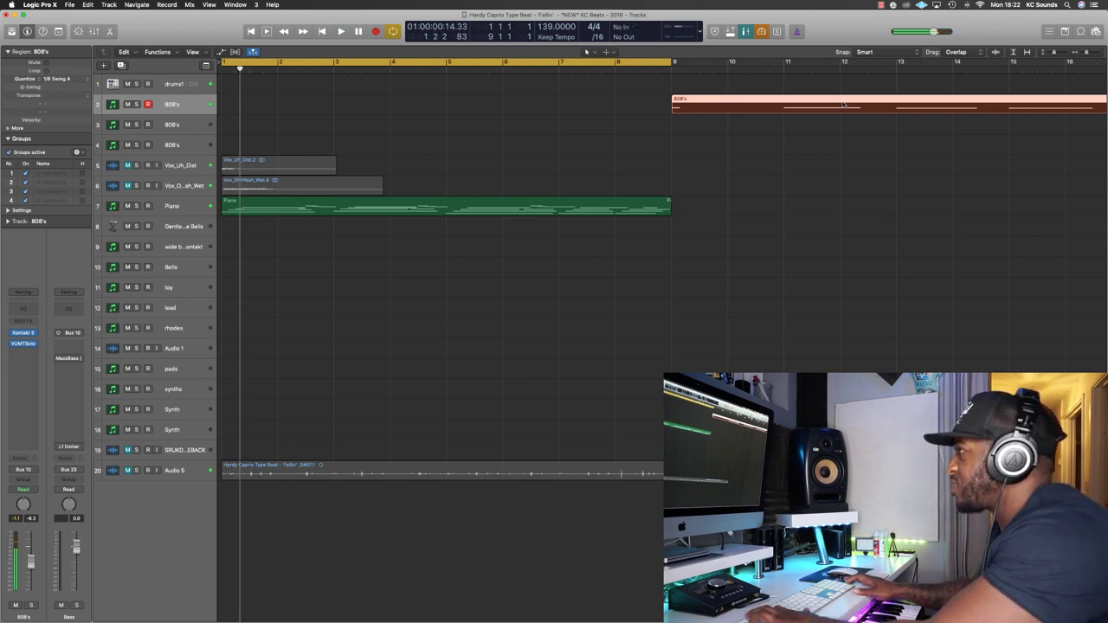
key(shift+r)
click(763, 157)
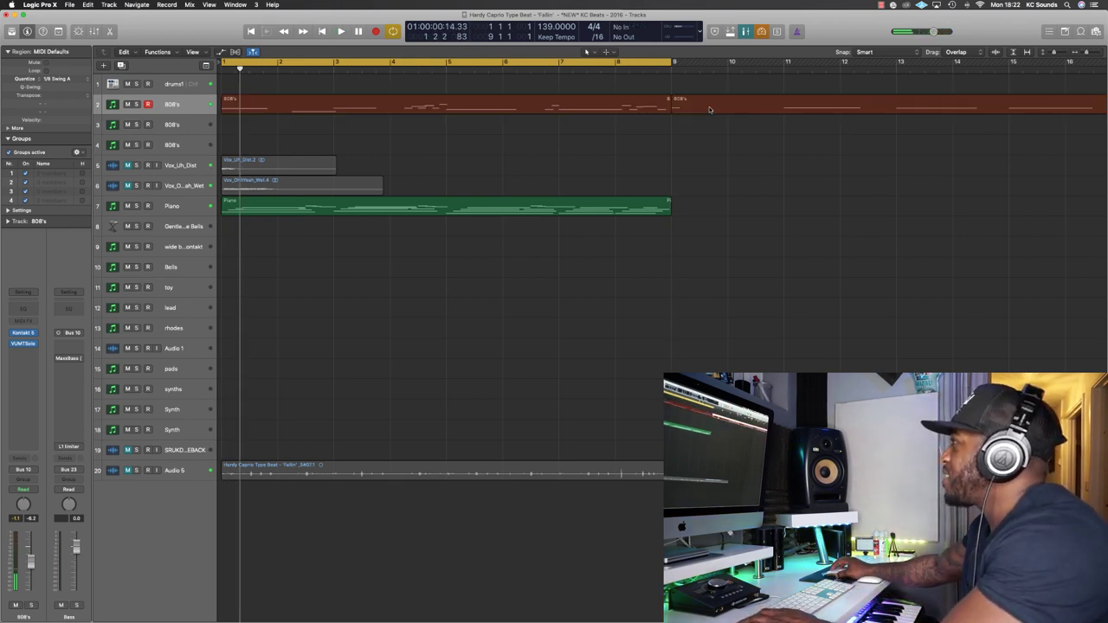
drag(706, 105, 748, 105)
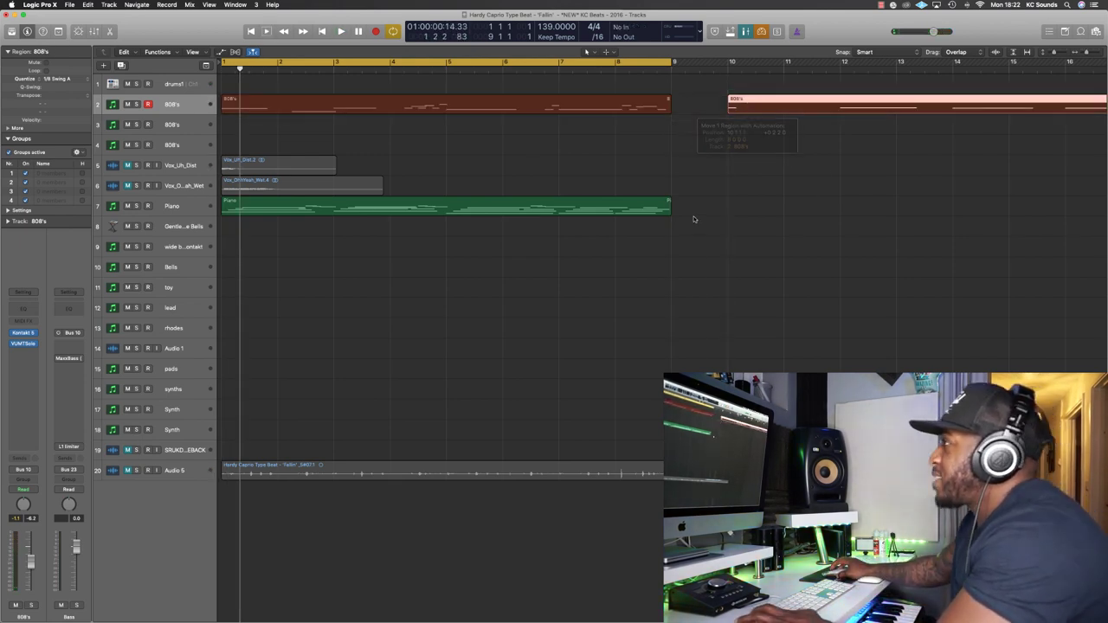
- Play back the new 808 take, and audition the Vox_Uh_Dist and Vox_OhhYeah_Wet tracks using solo
key(space)
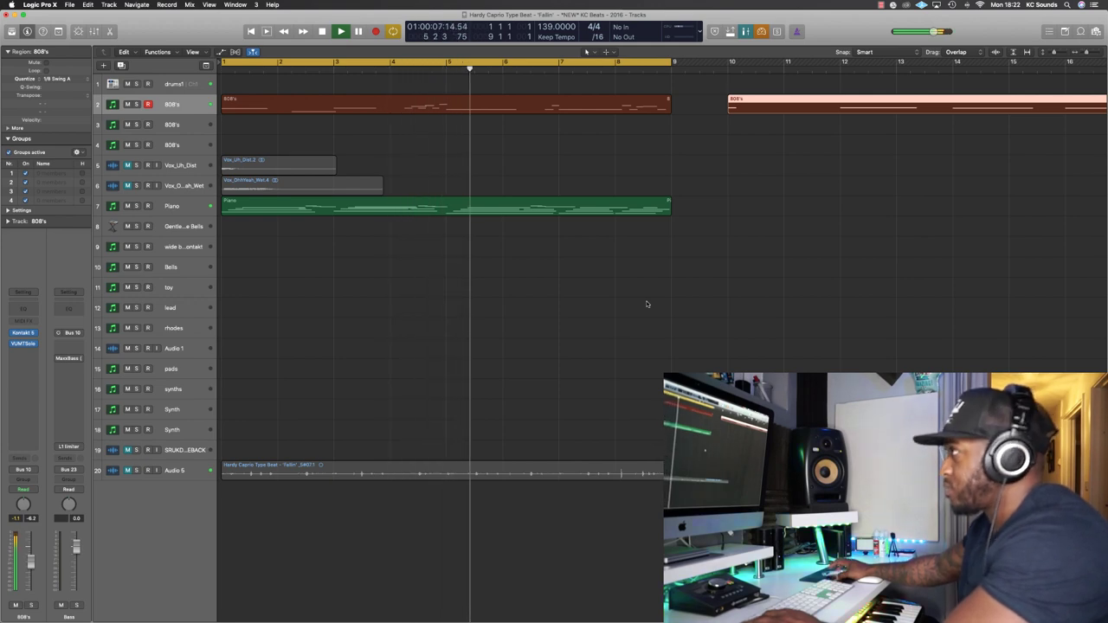
click(136, 166)
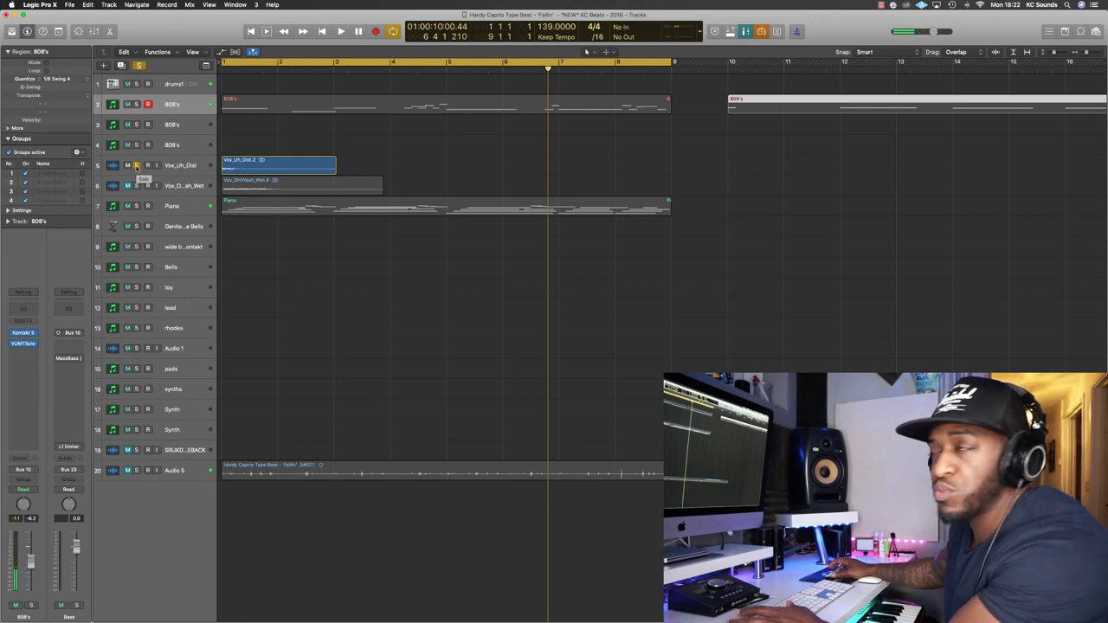
key(Return)
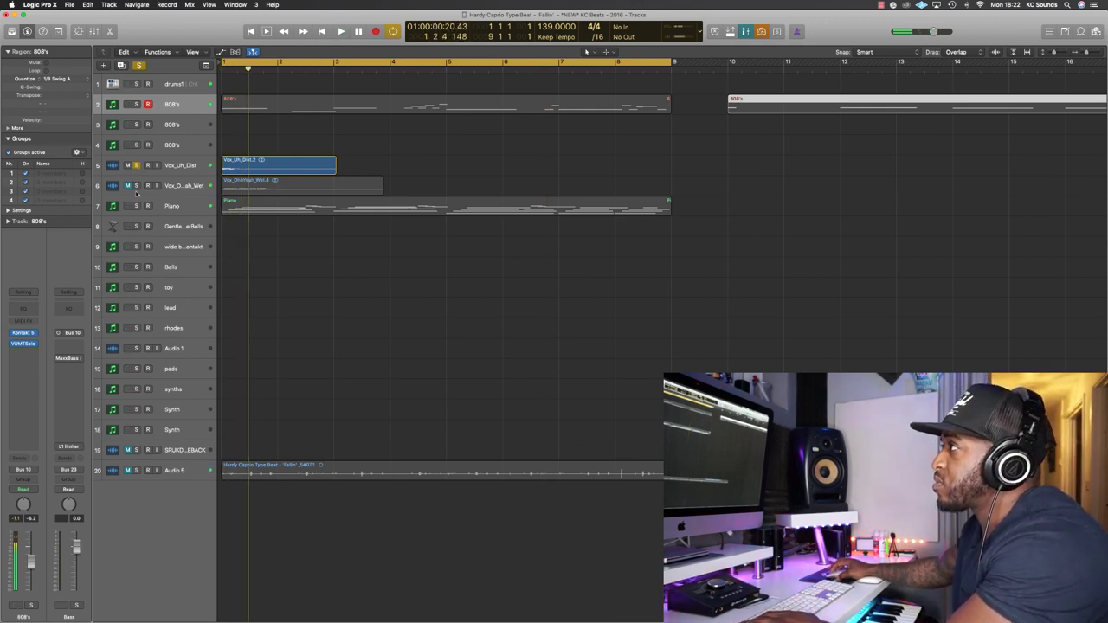
click(136, 186)
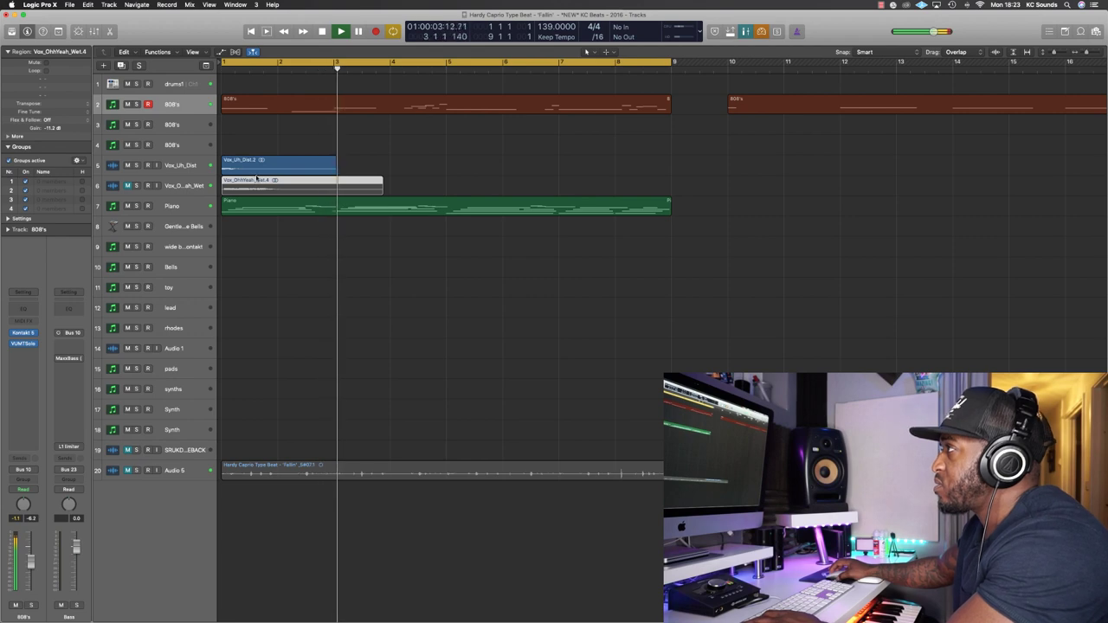
- Move the Vox_OhhYeah_Wet region to bar 3, checking its timing with playback from the start
drag(258, 183, 367, 185)
click(347, 184)
key(Return)
key(space)
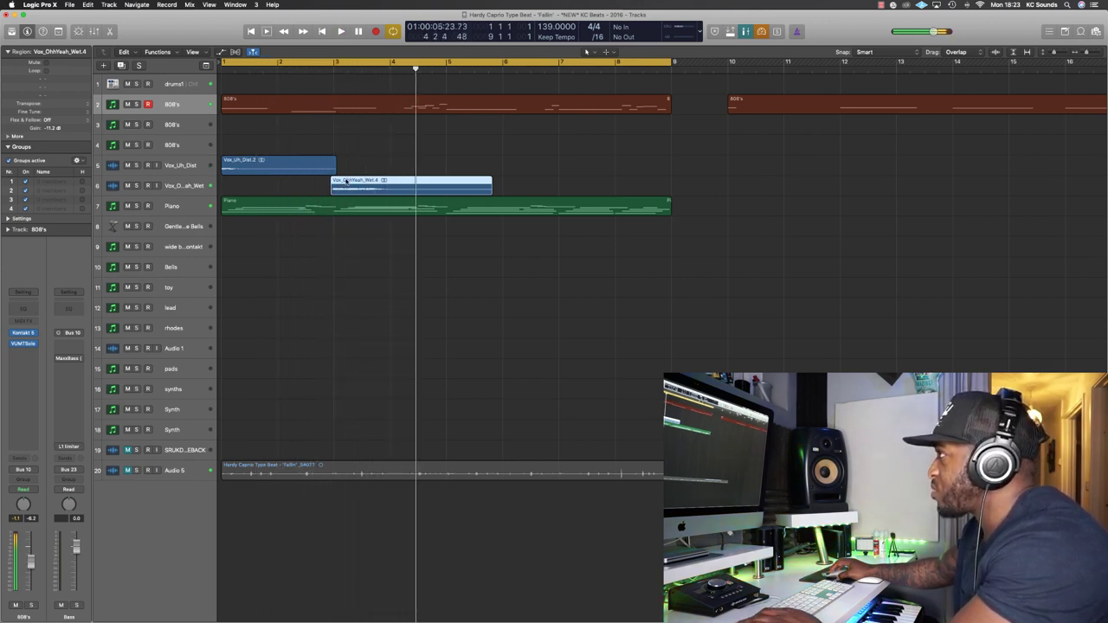
drag(346, 182, 349, 180)
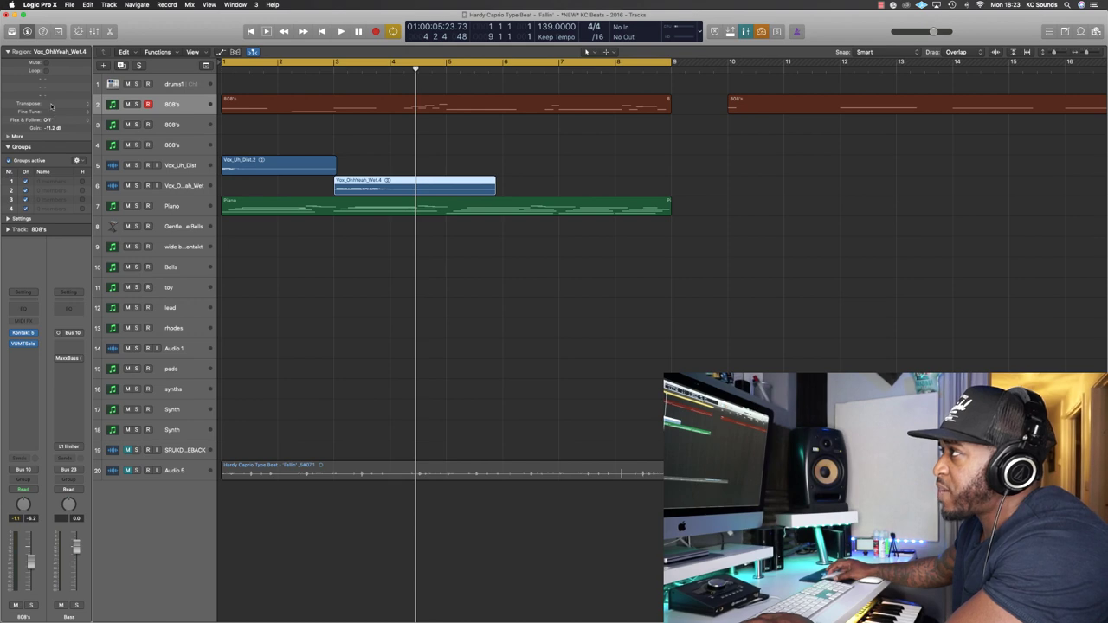
- Audition the Vox_OhhYeah_Wet region at bar 3 against the beat, comparing it with a trial transposition
key(Return)
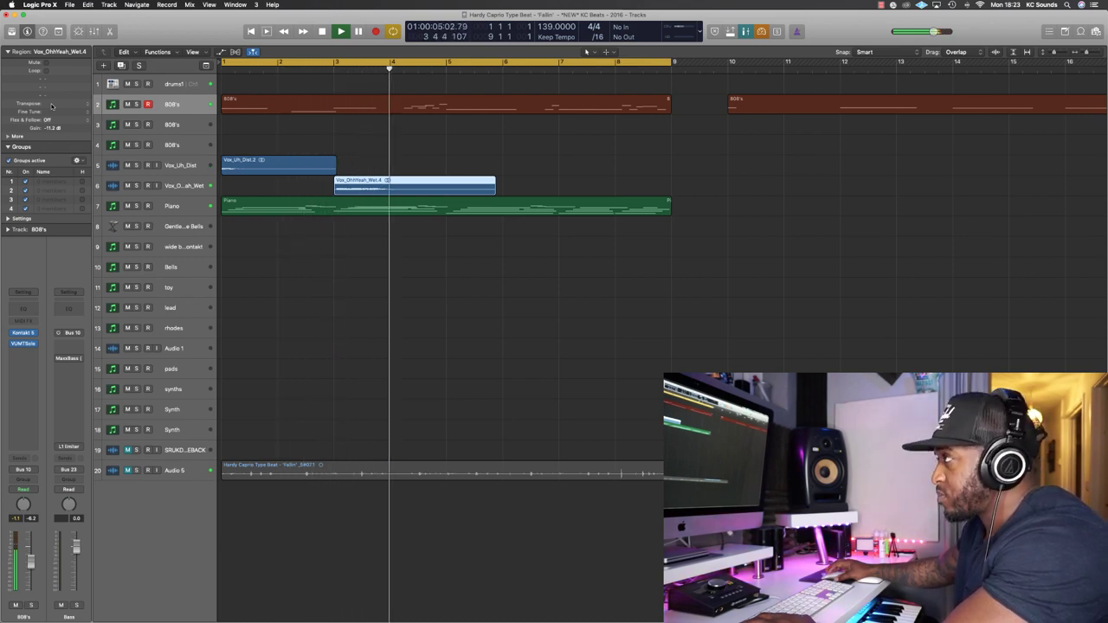
key(space)
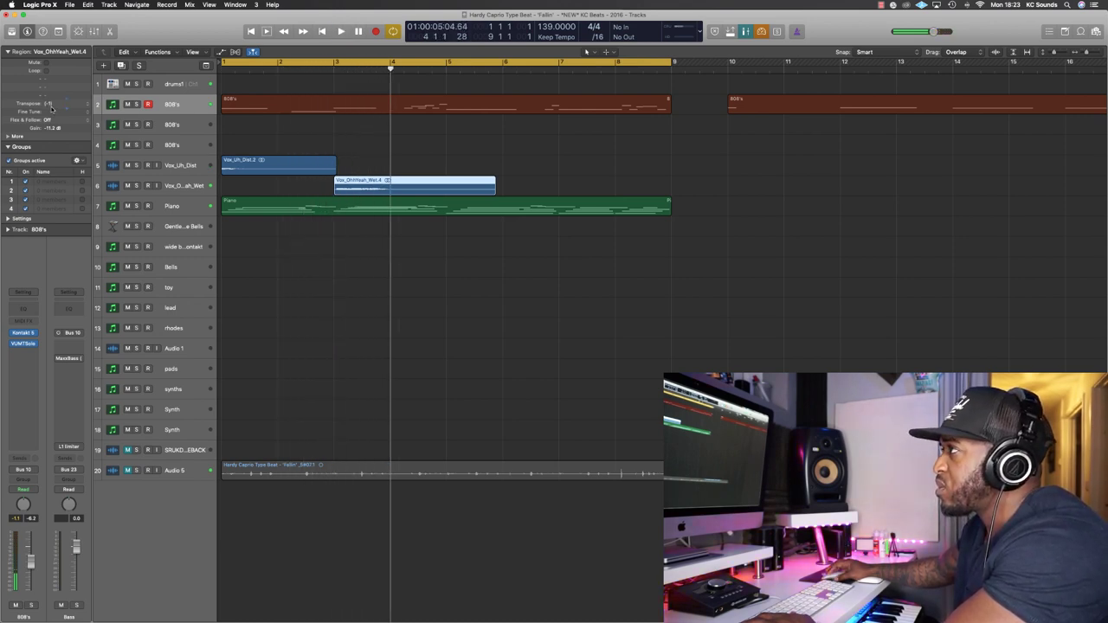
key(space)
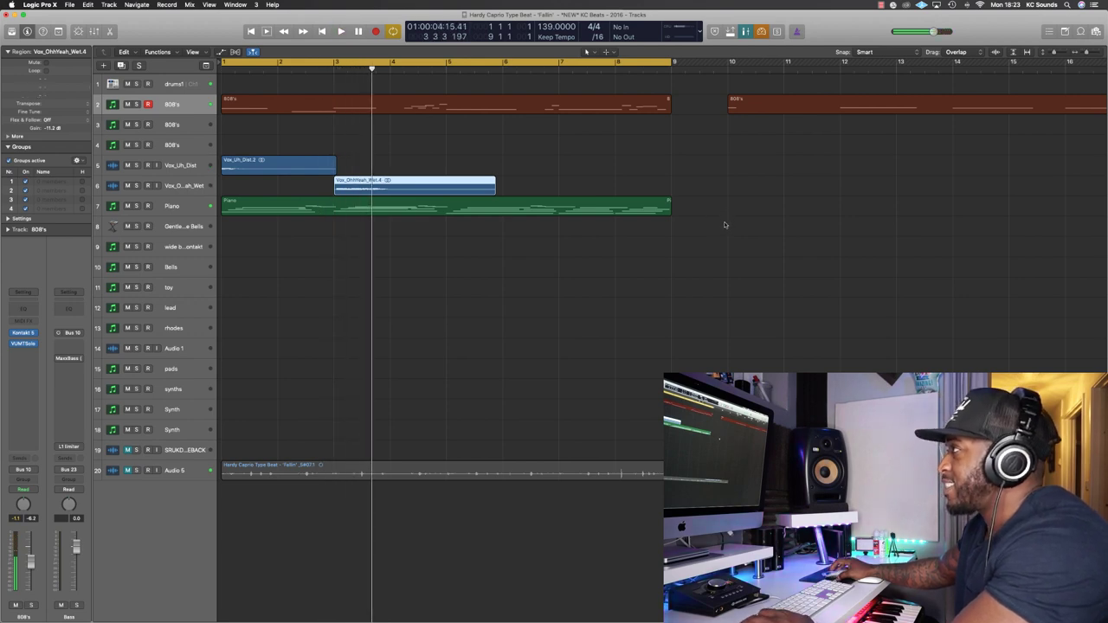
- Split the Vox_OhhYeah_Wet region at the playhead midway through bar 3, and mute its second part
scroll(400, 215, up, 5)
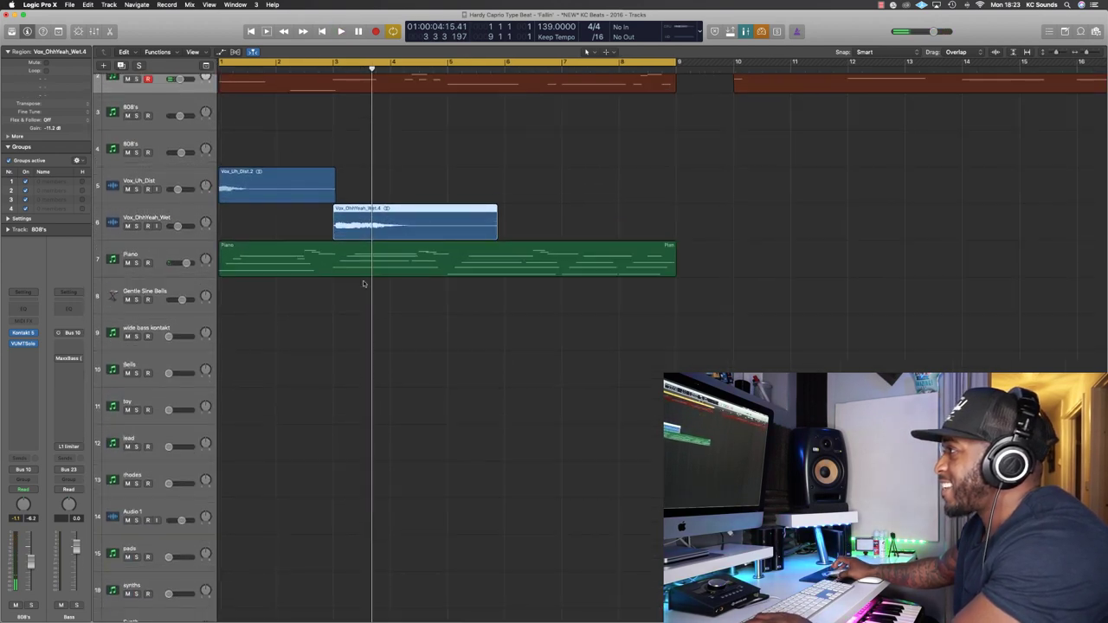
scroll(509, 289, up, 4)
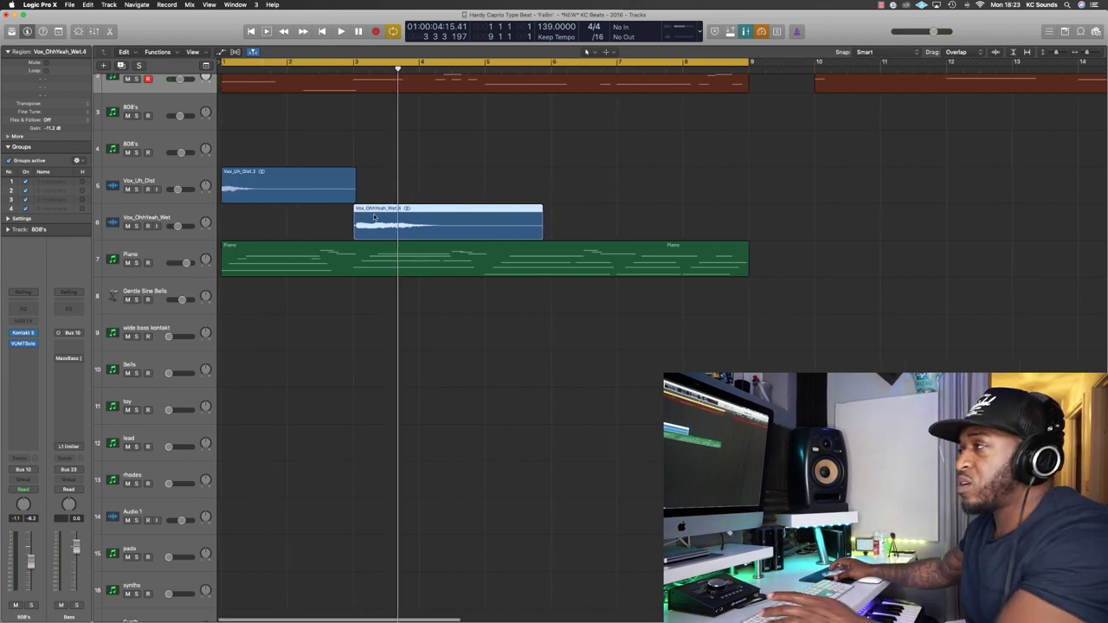
key(Return)
key(space)
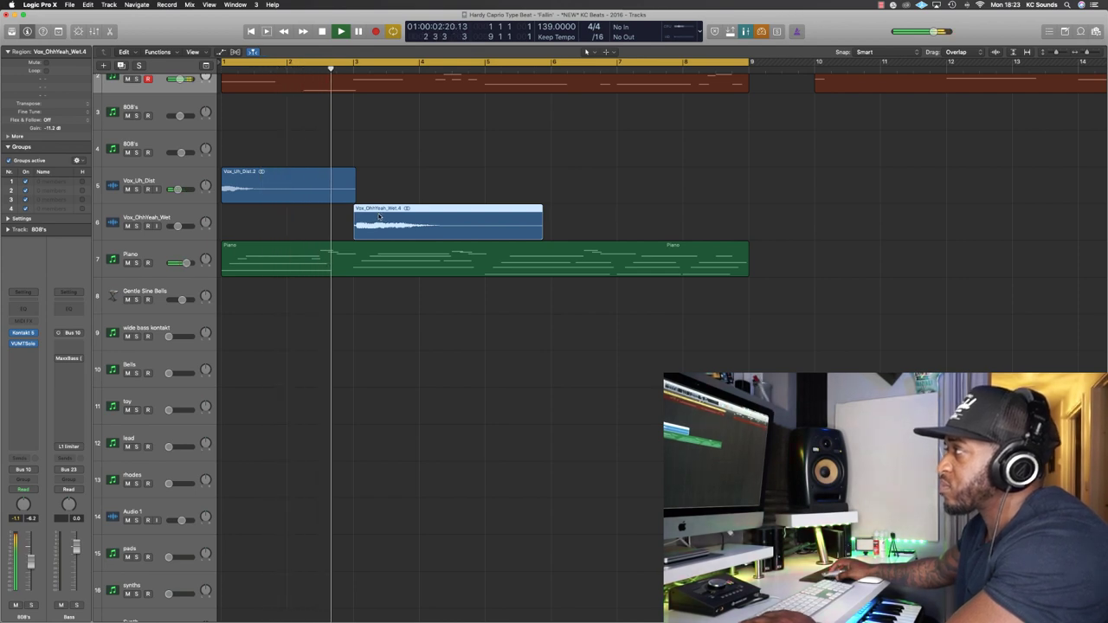
key(space)
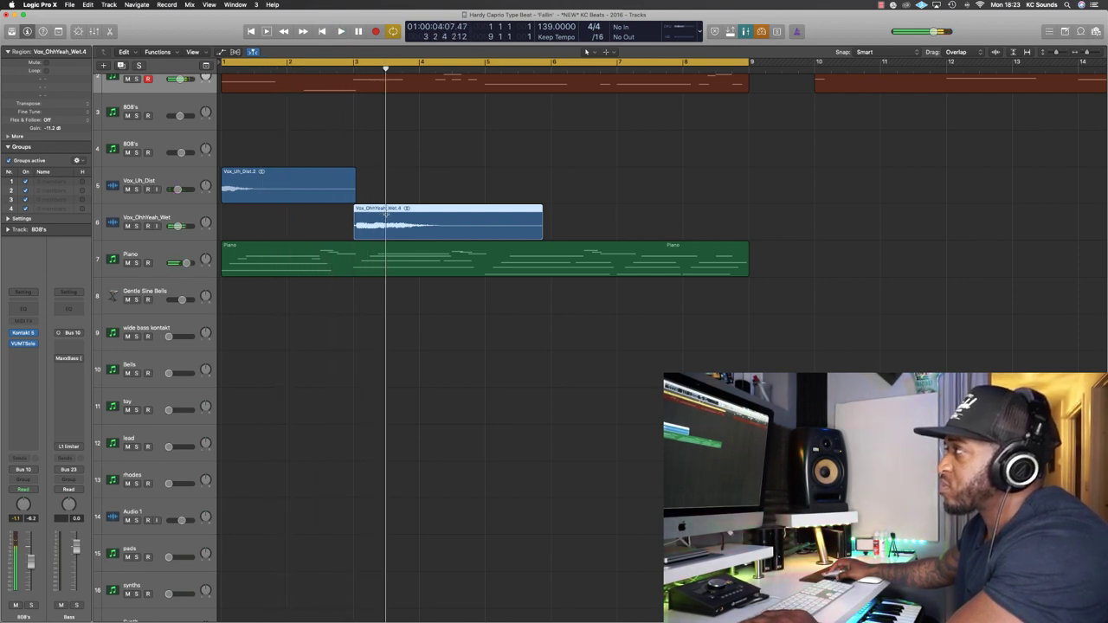
super+double_click(386, 217)
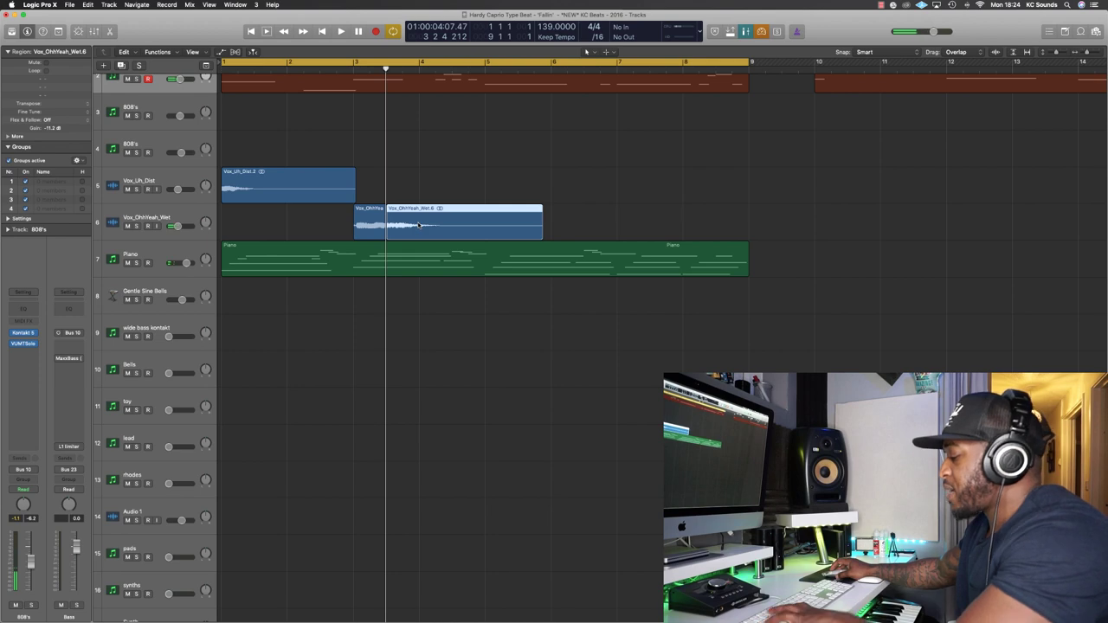
key(ctrl+m)
- Insert the Stereo Delay effect on the Vox_OhhYeah_Wet track, listen to it with the beat, and close its window
click(173, 215)
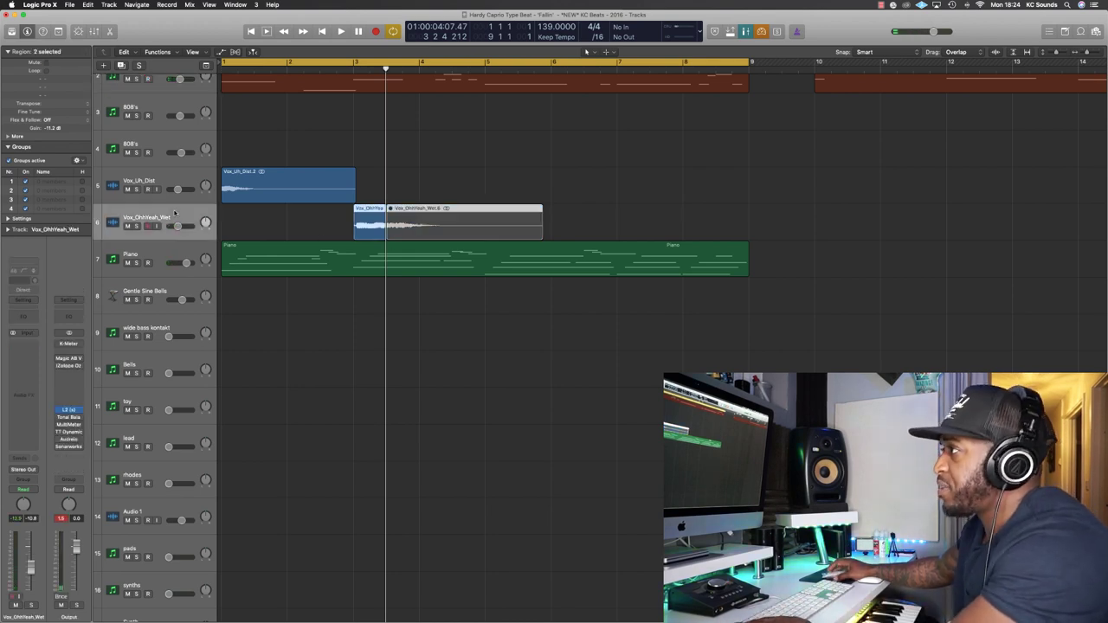
click(33, 352)
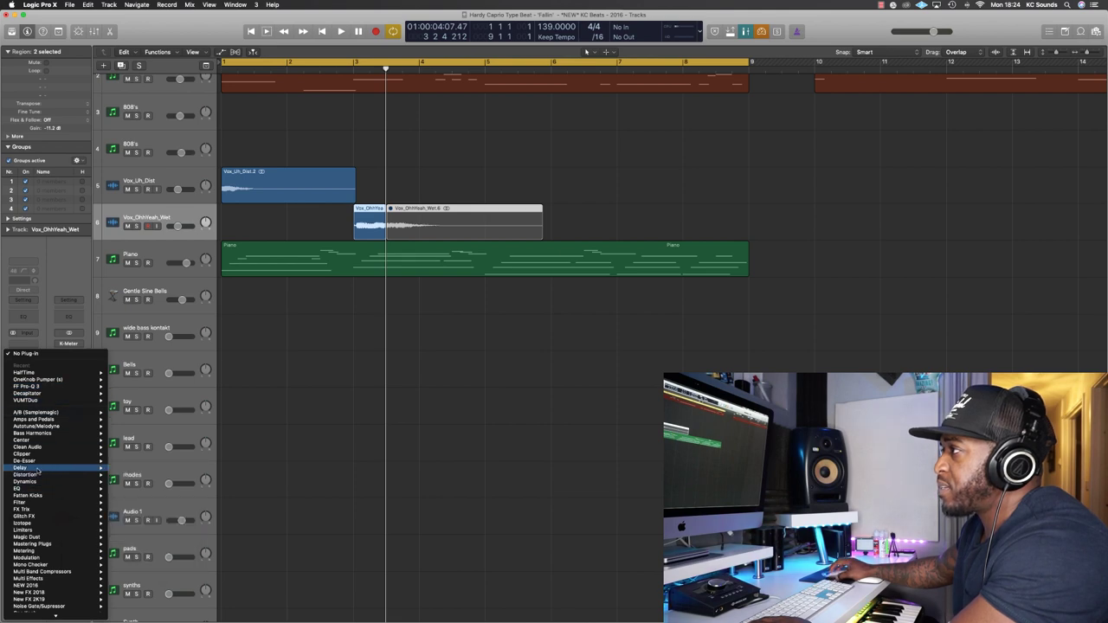
mouse_move(38, 469)
mouse_move(144, 538)
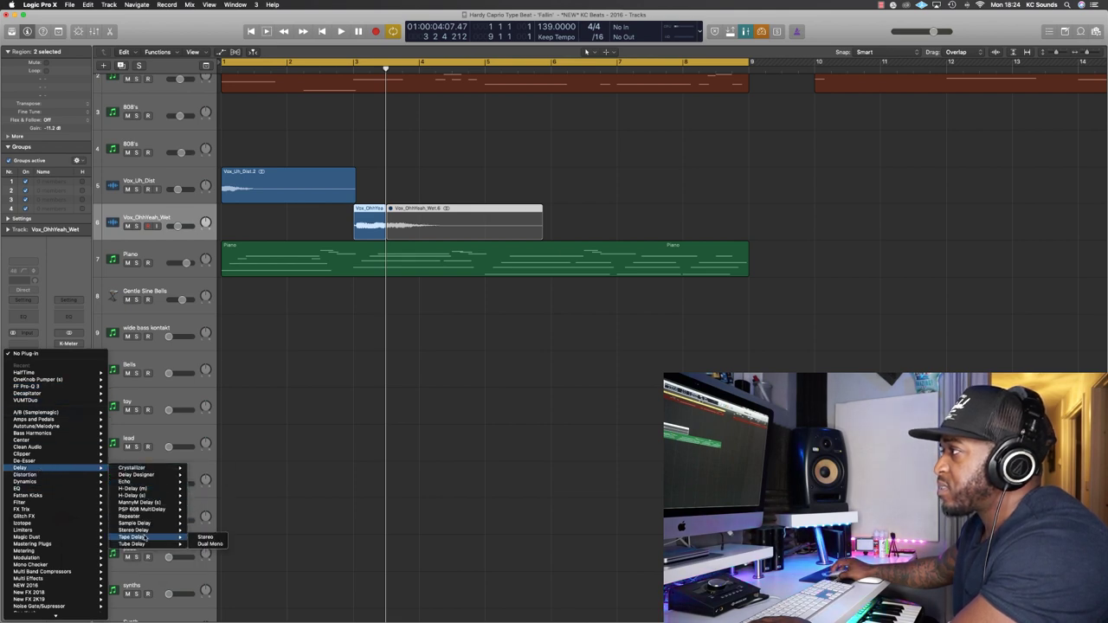
click(200, 530)
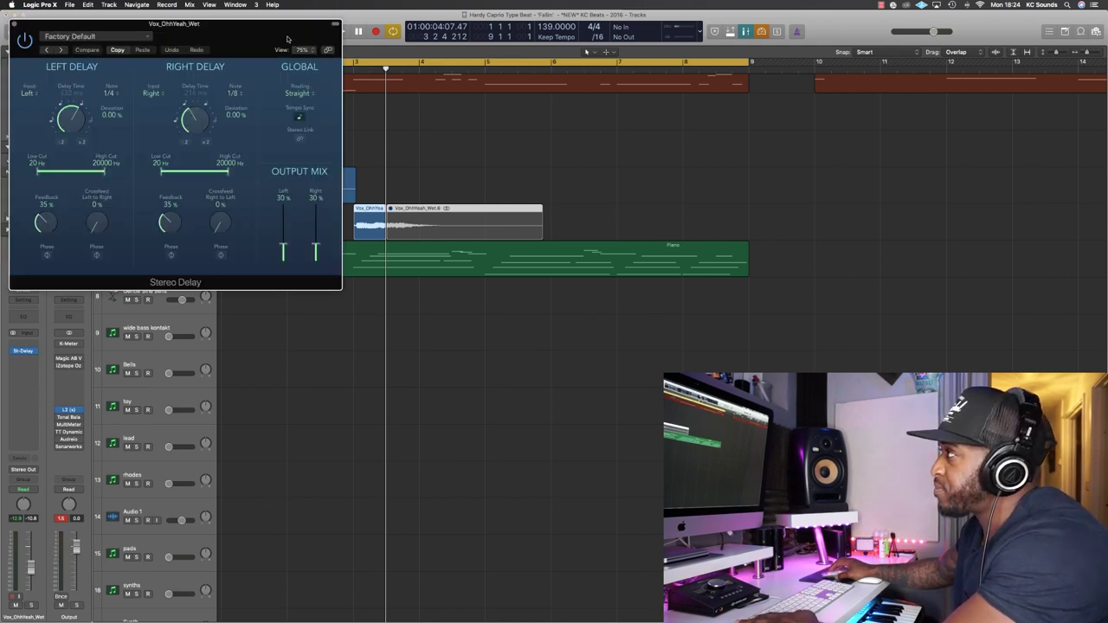
key(space)
drag(287, 39, 691, 310)
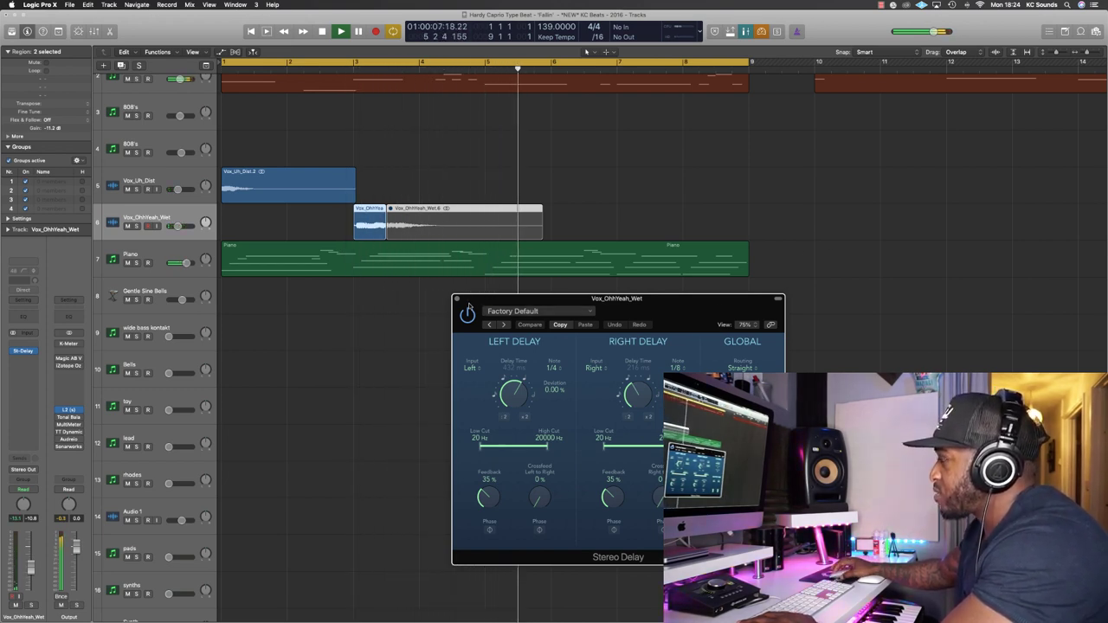
click(457, 299)
- Copy the Vox_Uh_Dist region to bar 6, and select the Gentle Sine Bells track
drag(294, 189, 633, 191)
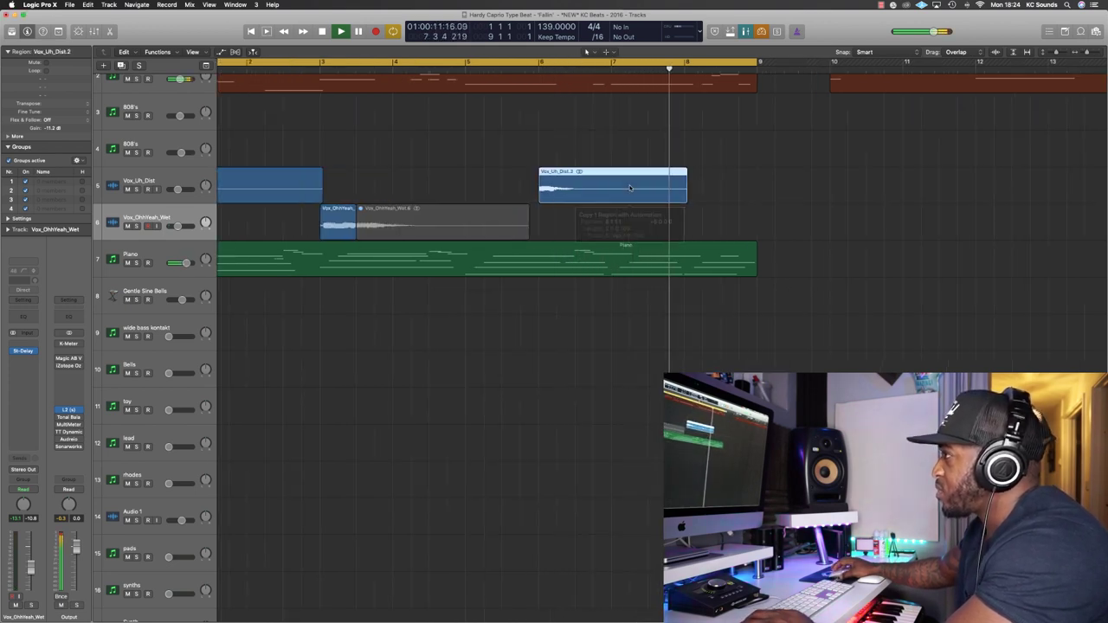
click(178, 291)
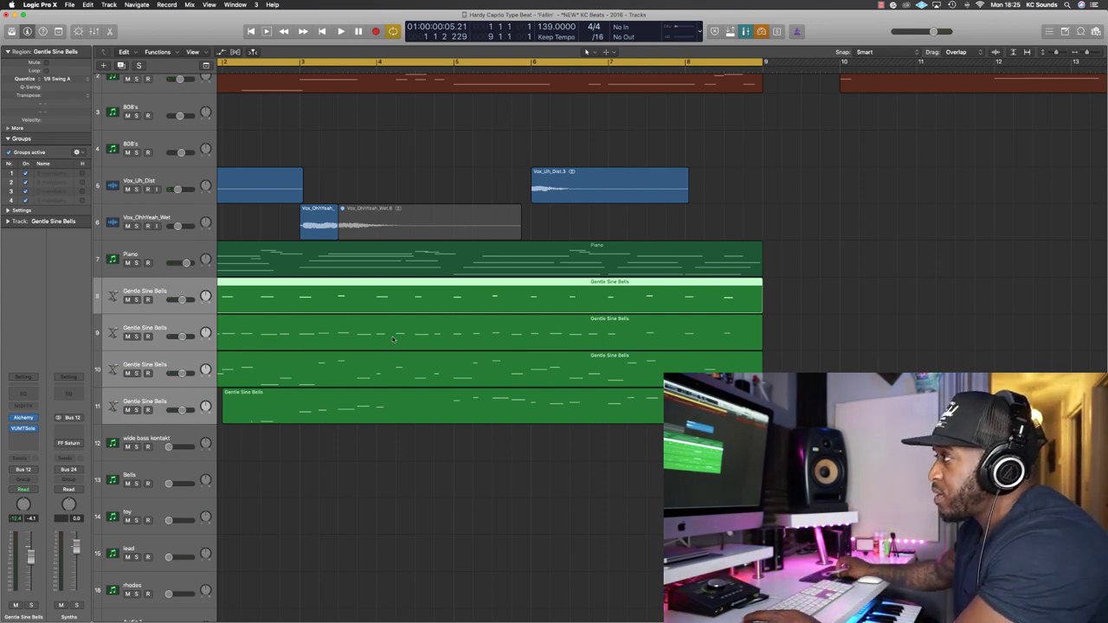
- Mute the regions on the three lower Gentle Sine Bells tracks, keeping only the first one active
scroll(392, 340, up, 3)
scroll(392, 339, left, 3)
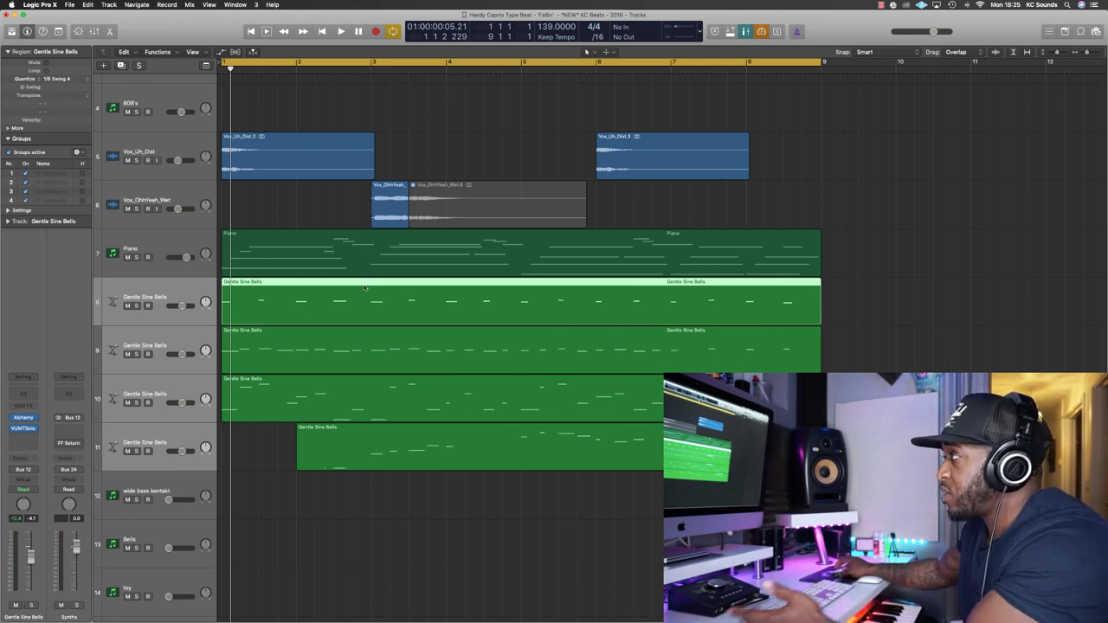
click(940, 331)
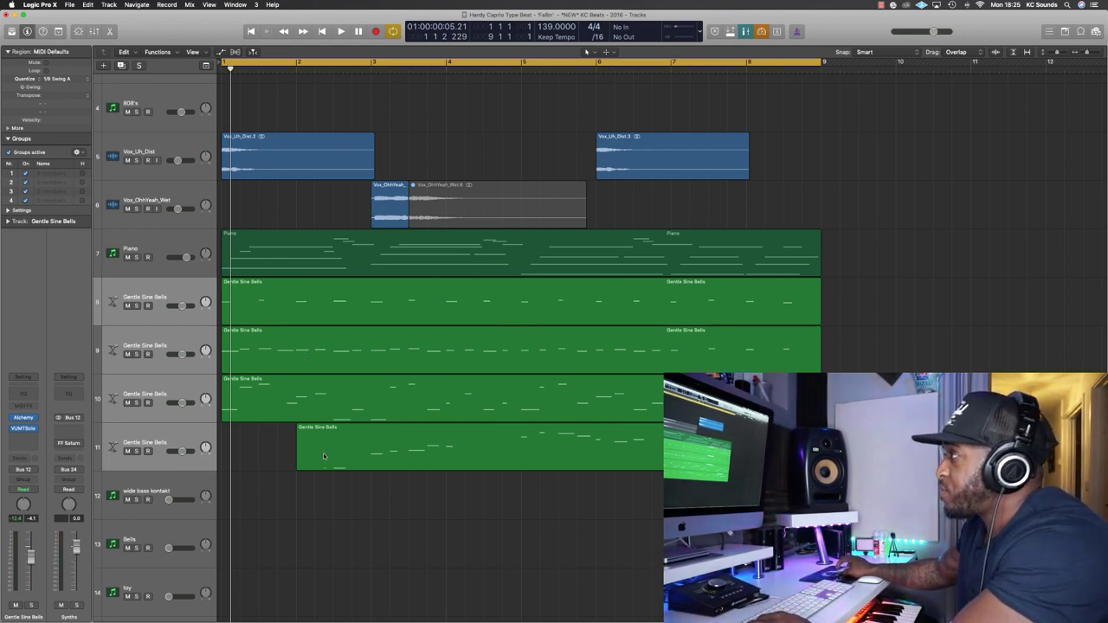
click(127, 404)
drag(876, 474, 288, 355)
key(ctrl+m)
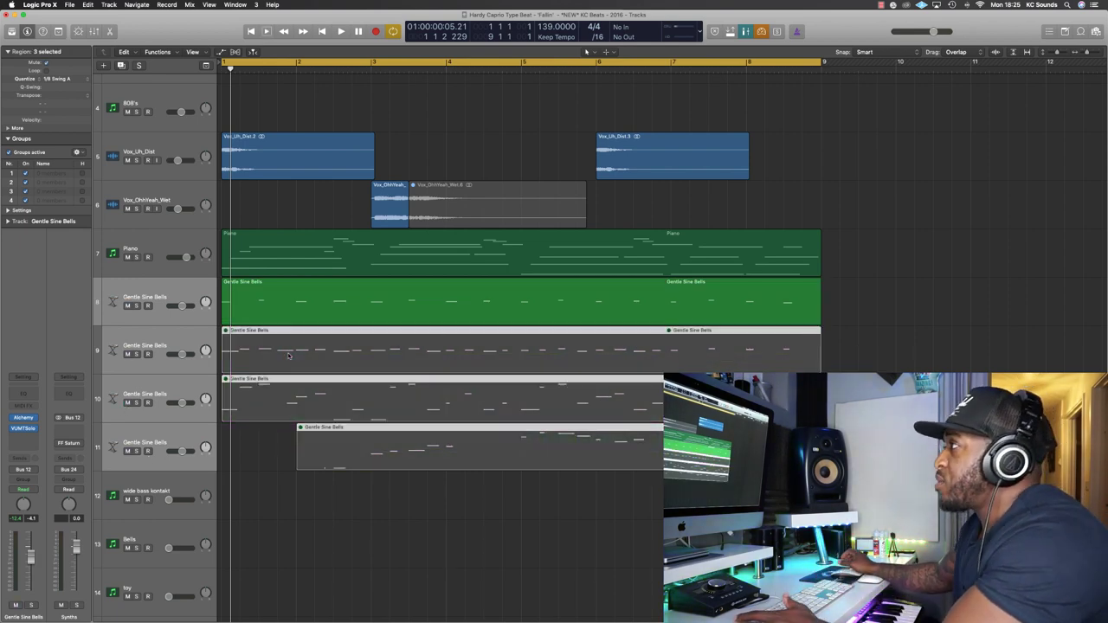
- Play the beat from the start to audition the first Gentle Sine Bells layer with the piano, 808s and vocals
key(space)
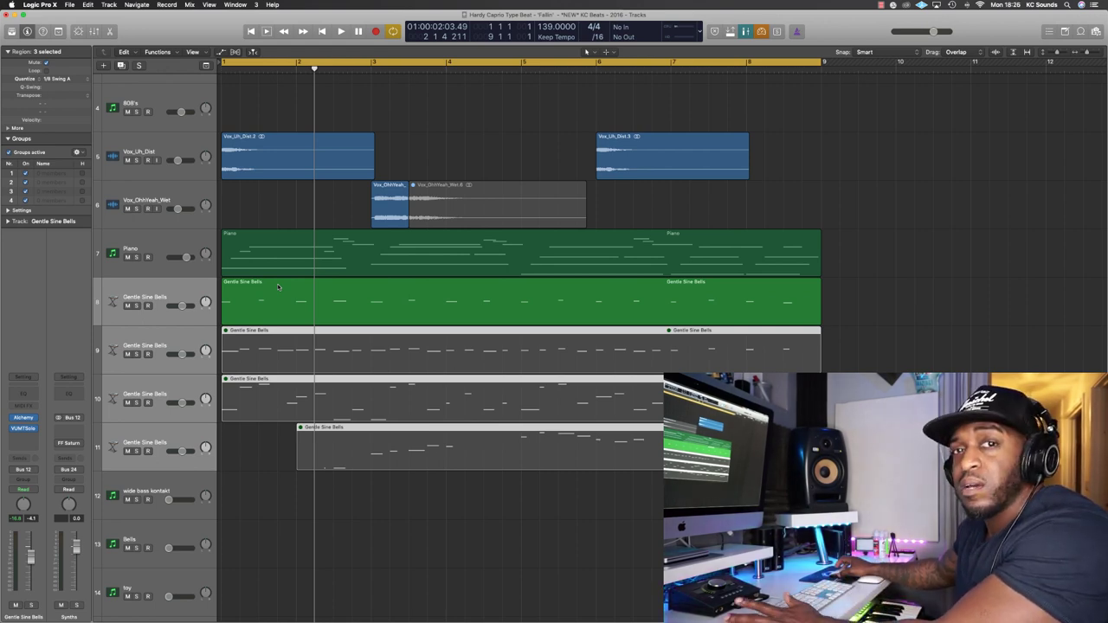
key(Return)
key(space)
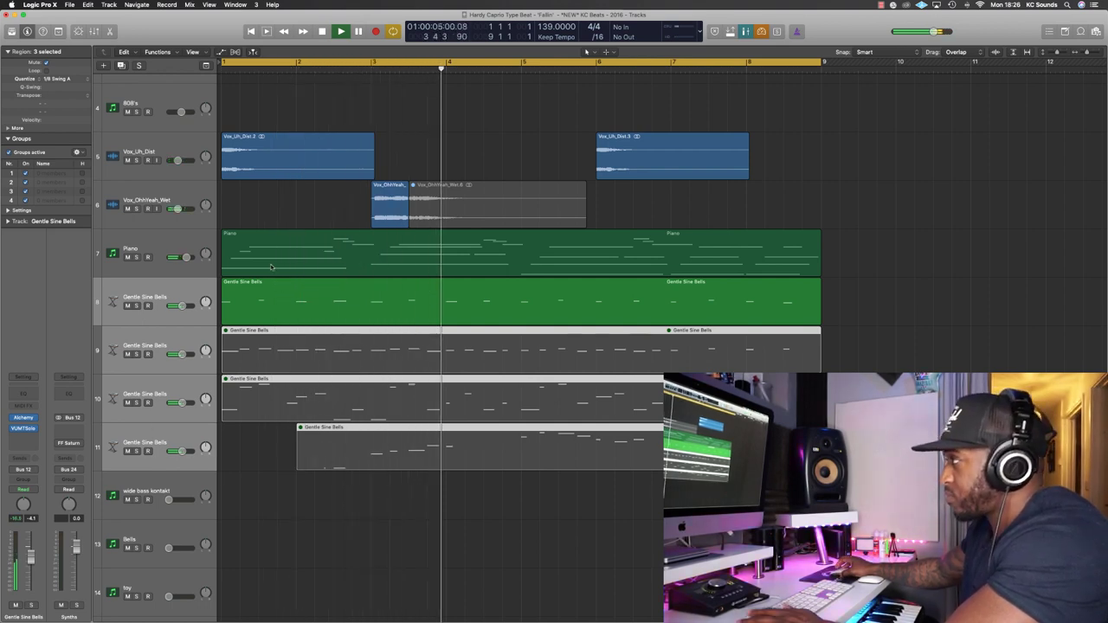
key(super+Up)
key(super+Up)
key(super+Up)
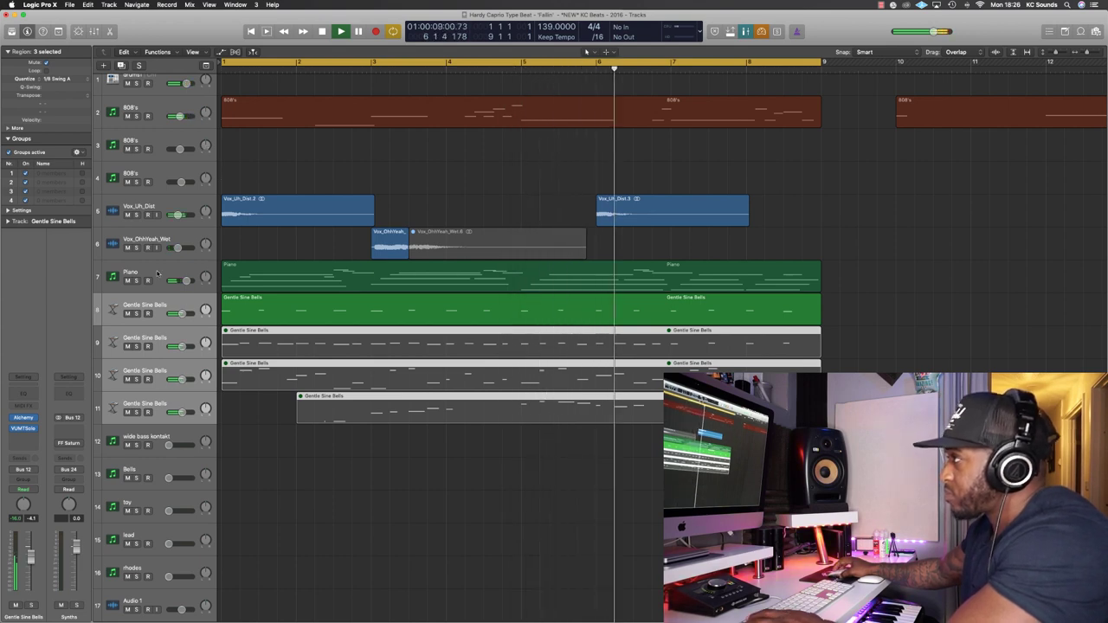
click(165, 309)
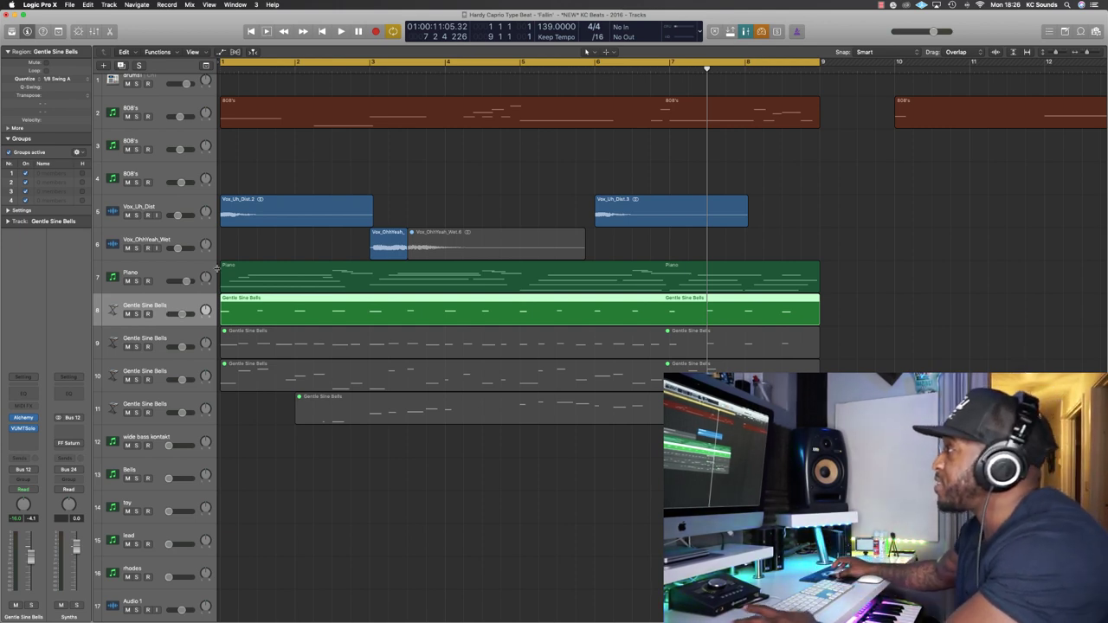
key(space)
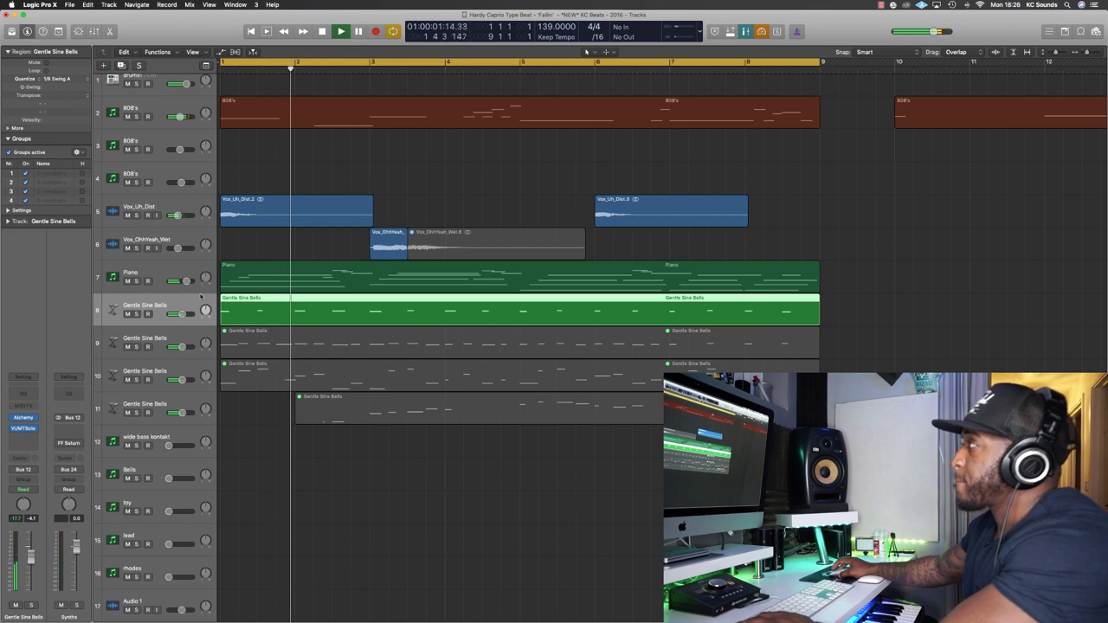
key(space)
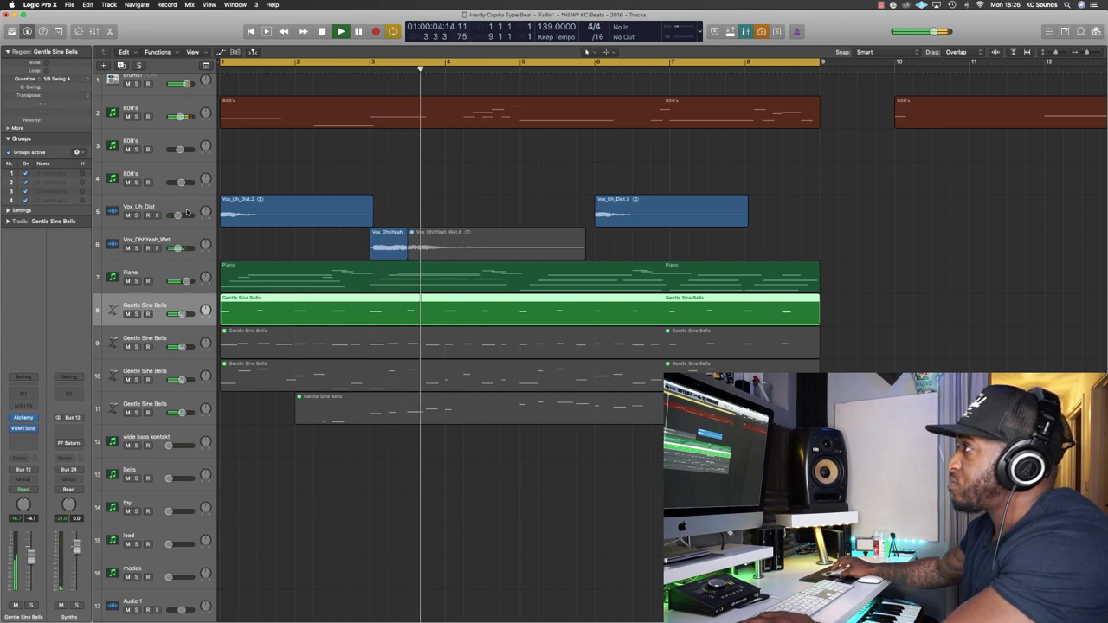
- Enable the MaxxBass plug-in on the Bass bus of the main 808's track, and check its Dies Bassum settings
scroll(160, 190, down, 1)
click(160, 108)
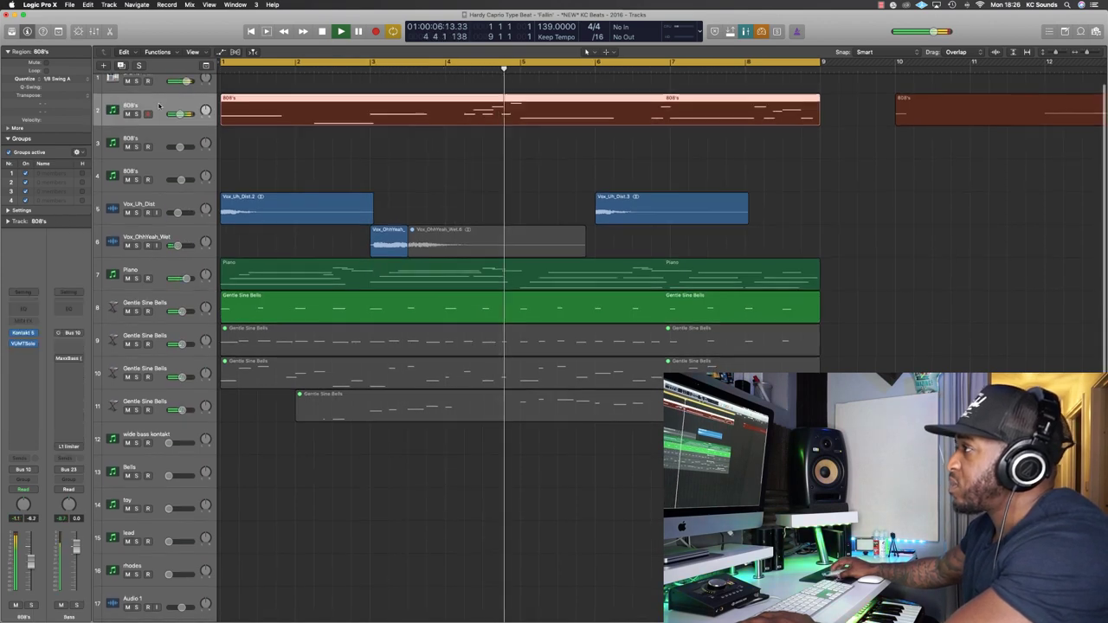
click(59, 359)
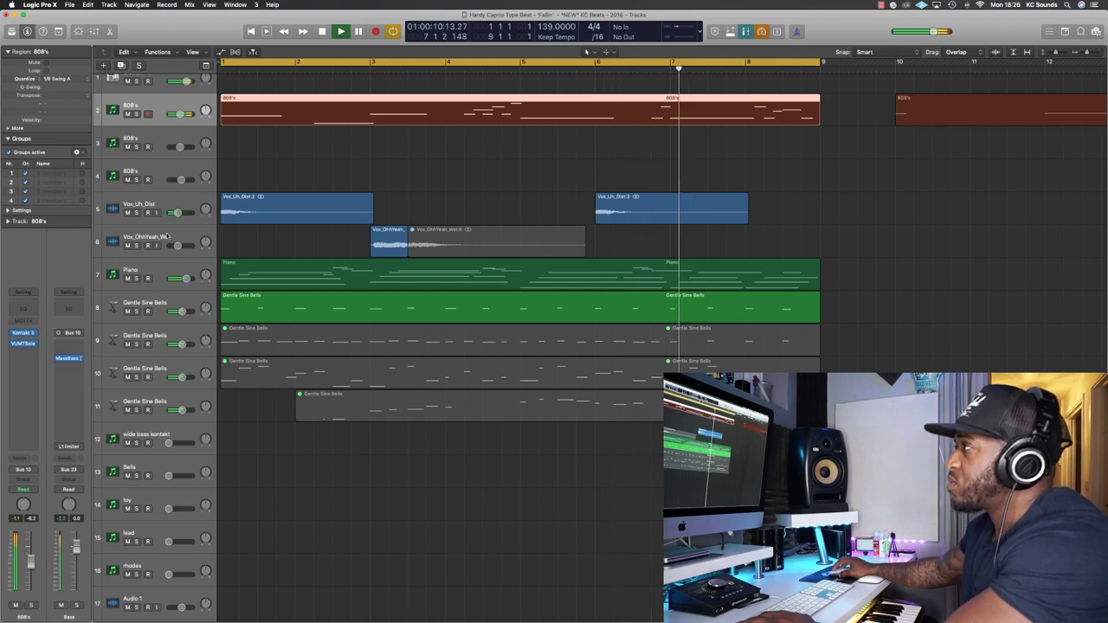
click(69, 360)
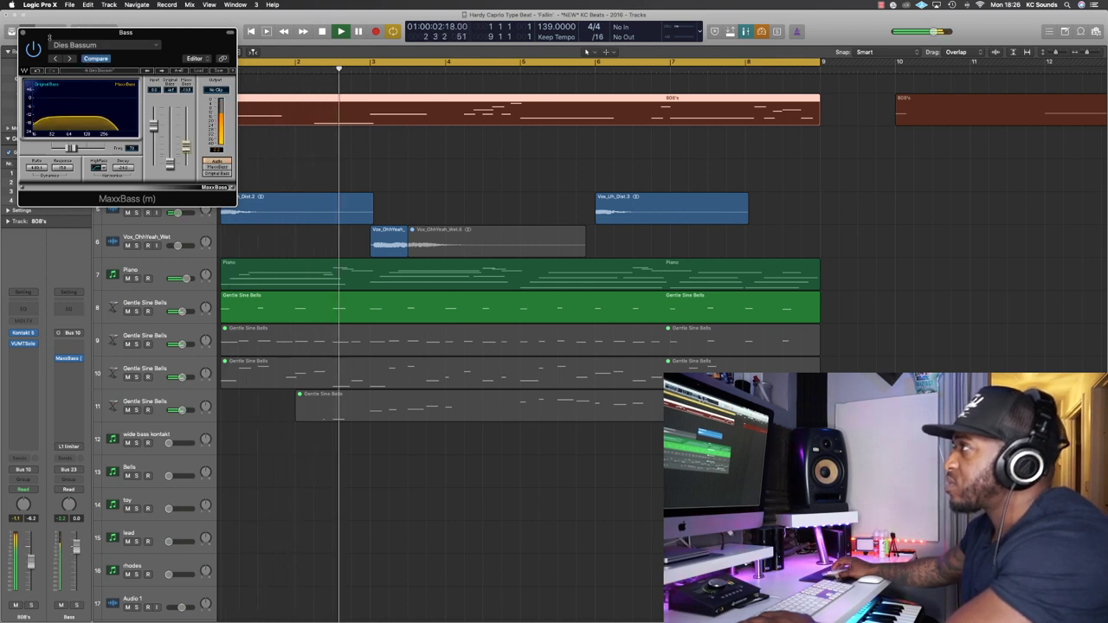
key(super+w)
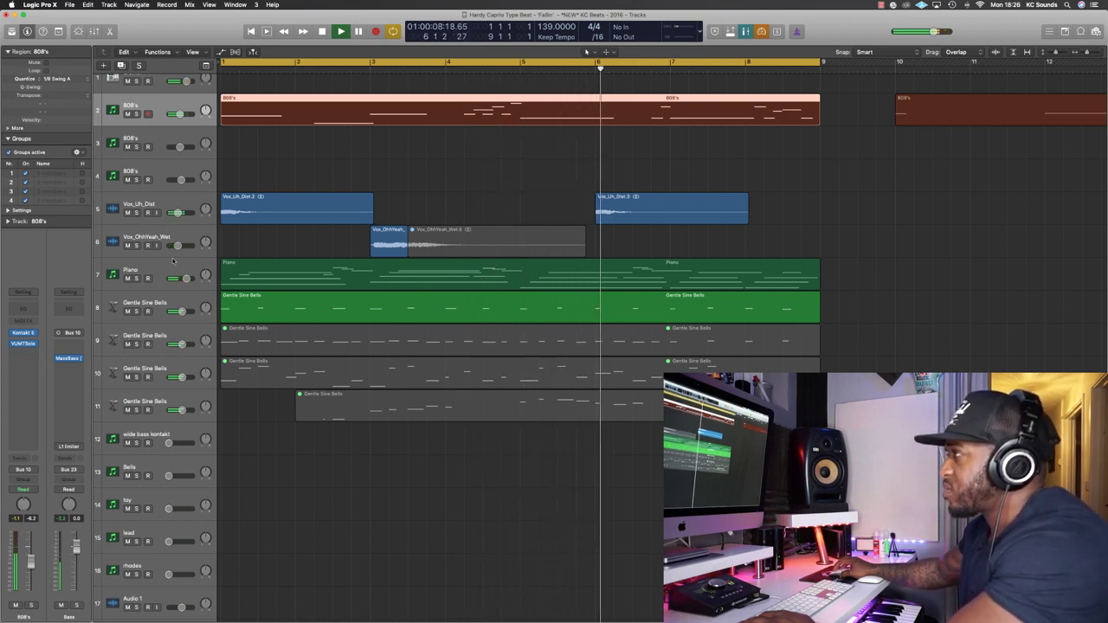
- Build a four-bar region on drums1 from the Ultrabeat pattern at bar 1 joined with its copy at bar 3
click(140, 272)
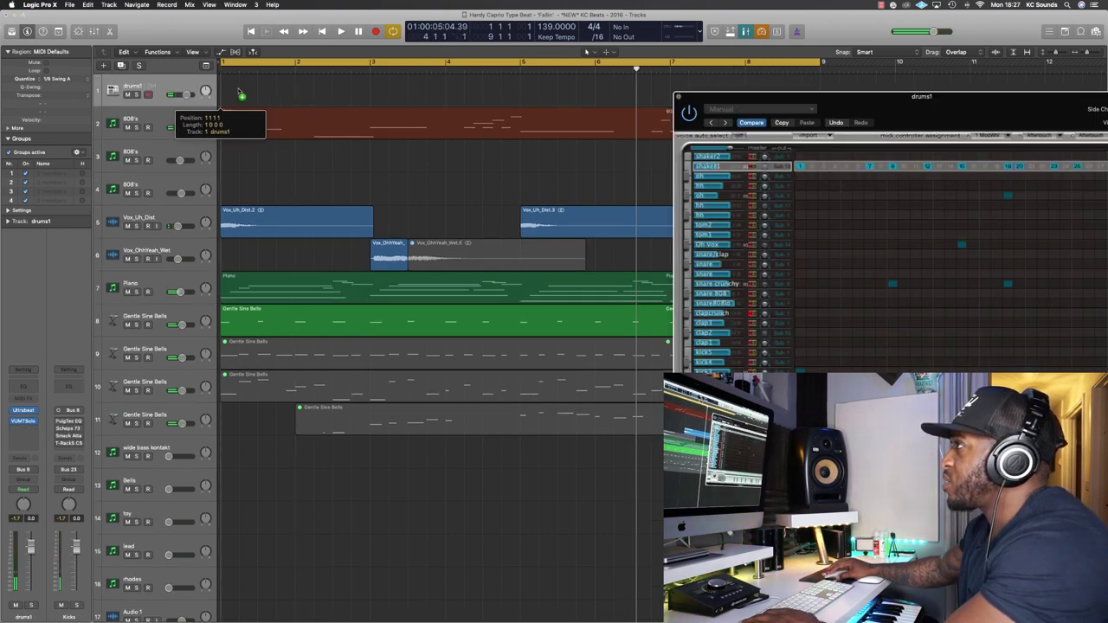
click(234, 91)
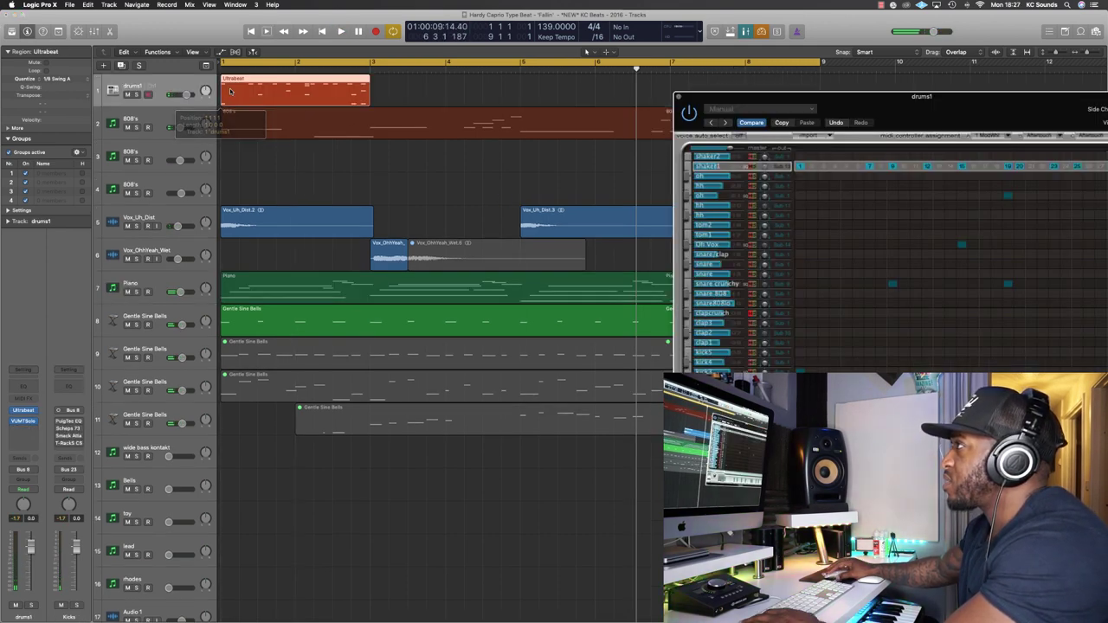
drag(321, 84, 470, 85)
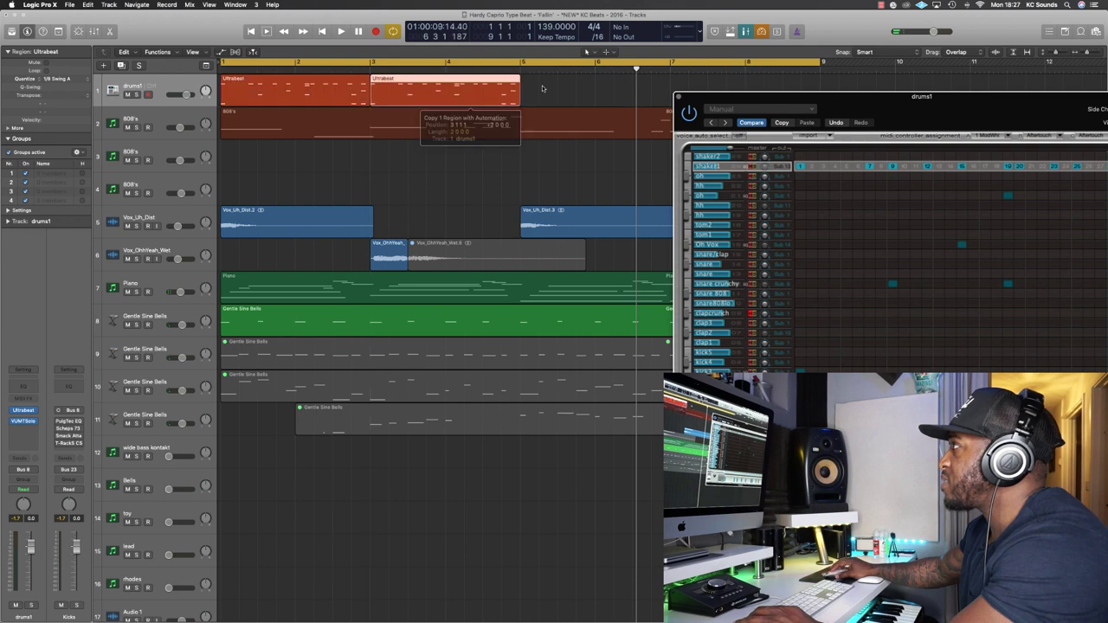
shift+click(346, 84)
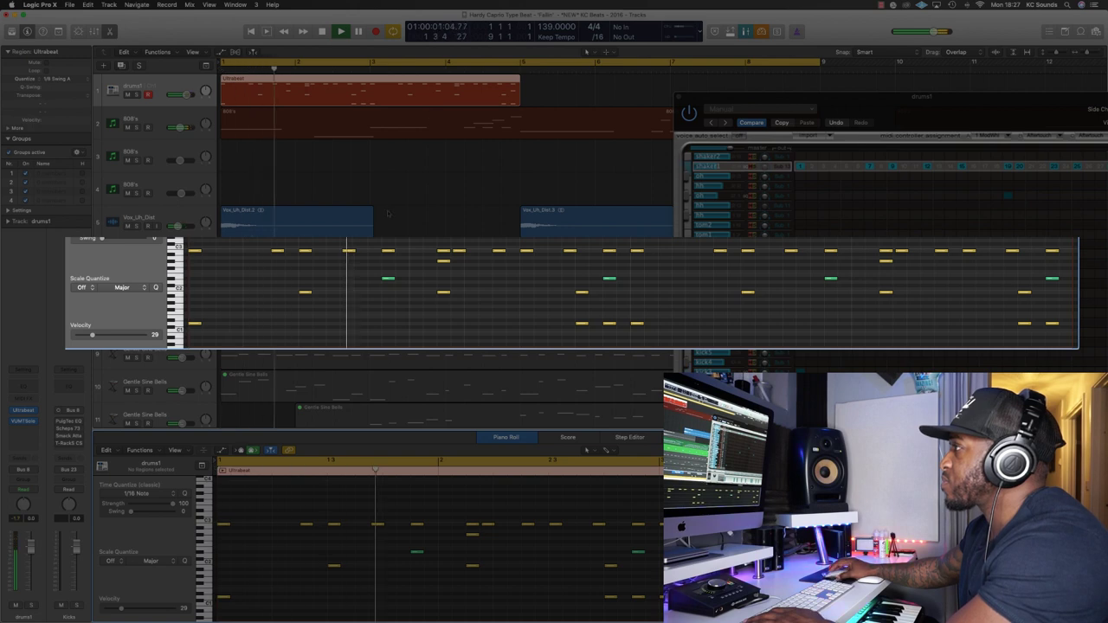
- Open the first Gentle Sine Bells region for note editing and move its note at bar 2 to a higher pitch
key(space)
scroll(389, 214, down, 4)
double_click(374, 337)
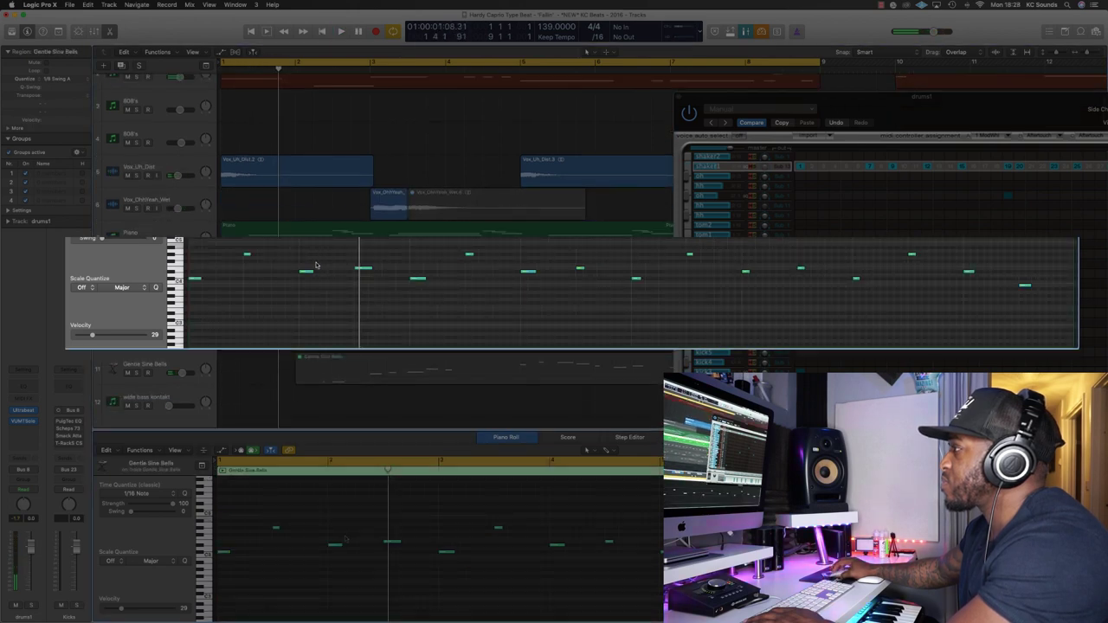
drag(308, 272, 309, 248)
key(space)
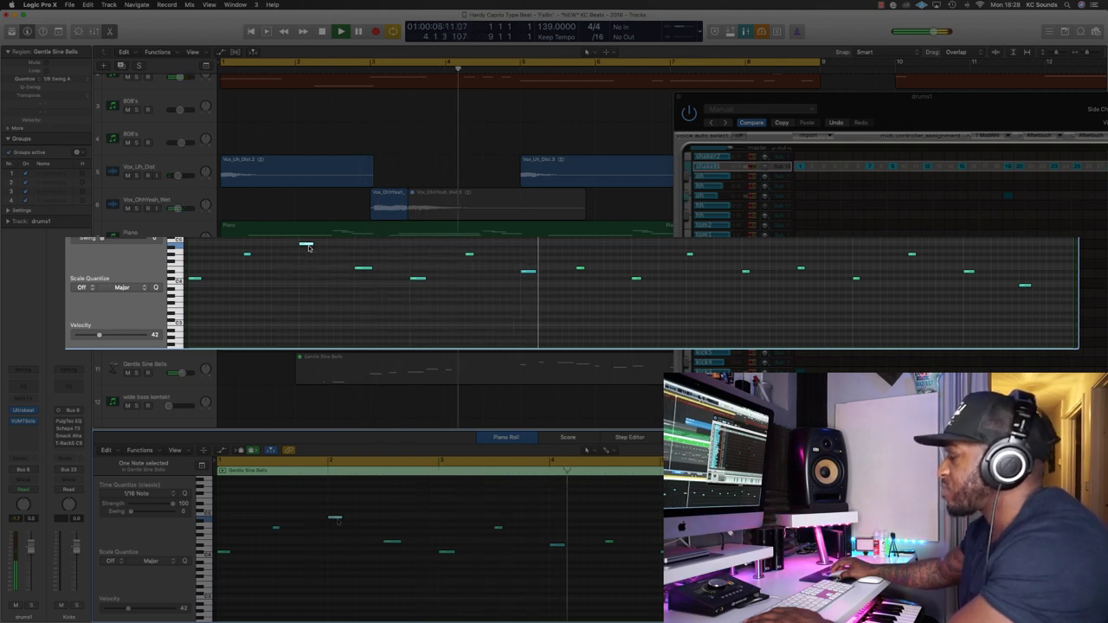
- Play the beat from the start to check the edited bell note in context
key(space)
click(303, 336)
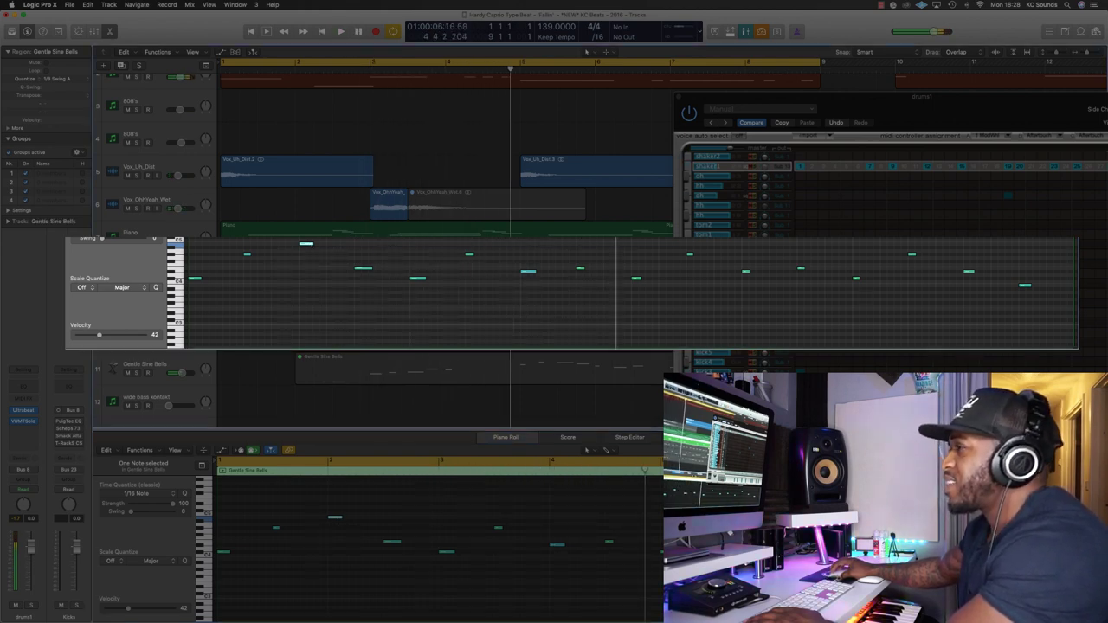
key(Return)
key(space)
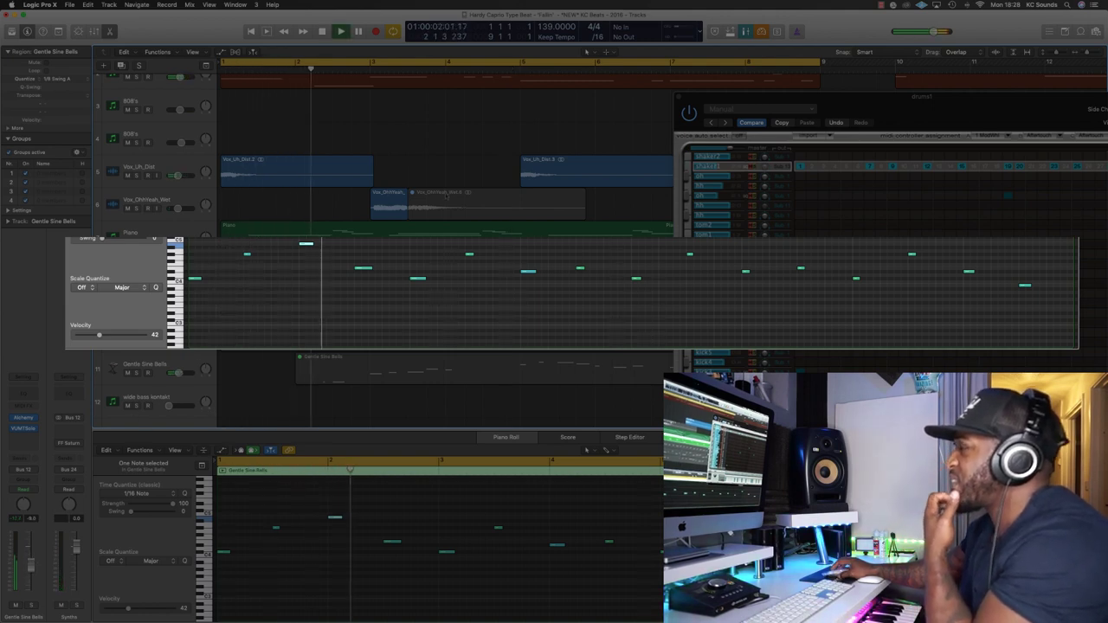
- Close the Ultrabeat window, add a lowest-row drum note at beat 3 of bar 2 in the drums1 region, and listen back
click(678, 97)
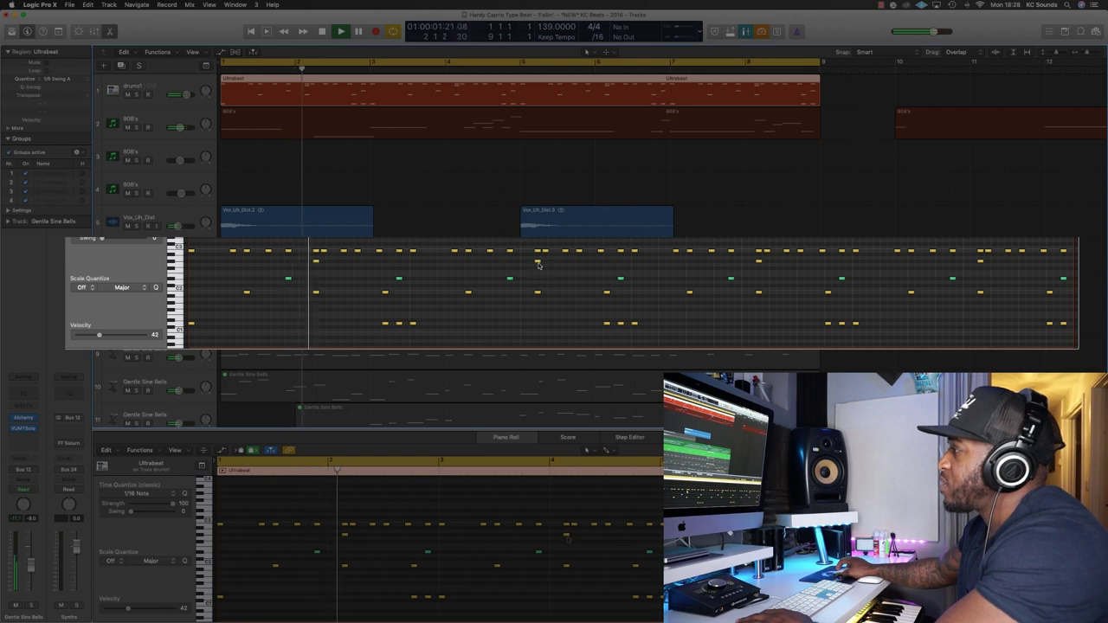
click(357, 324)
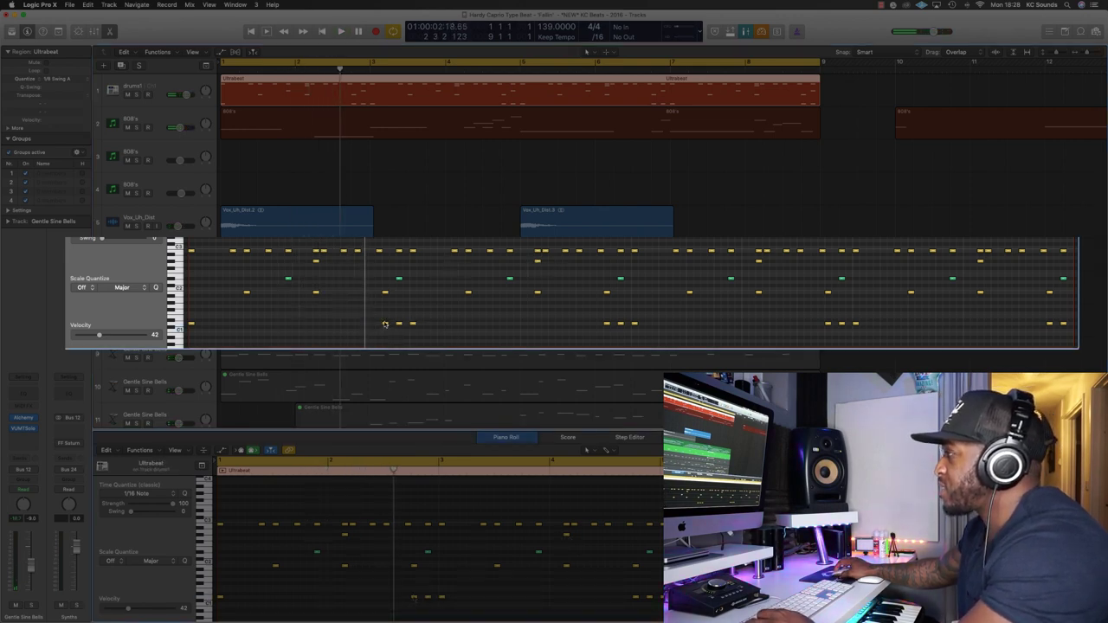
drag(386, 325, 357, 325)
key(space)
scroll(414, 281, up, 2)
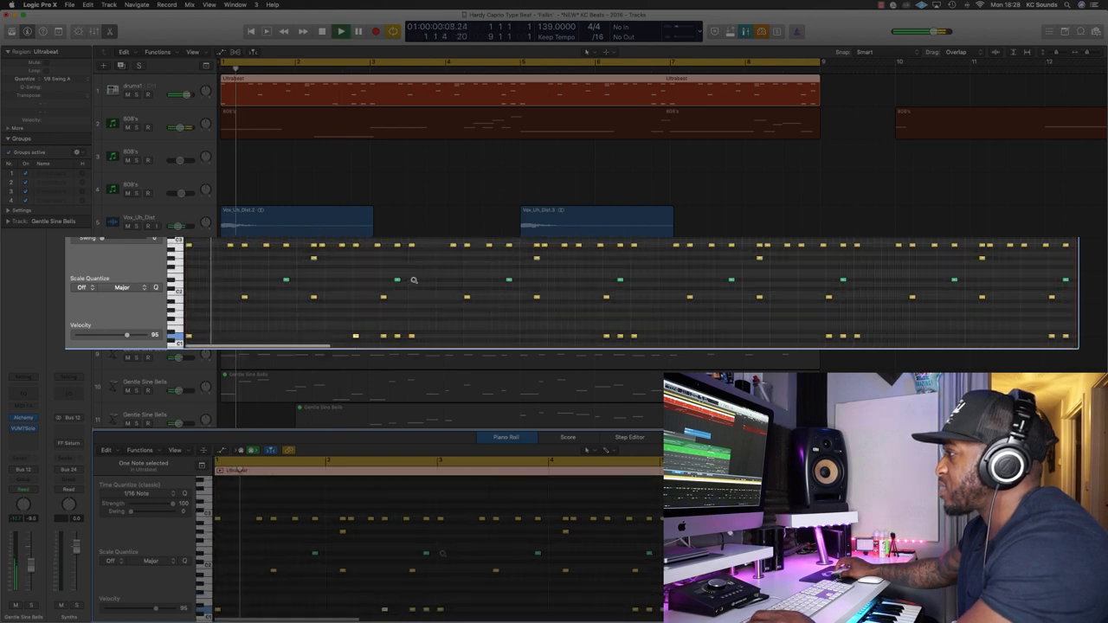
scroll(413, 280, up, 2)
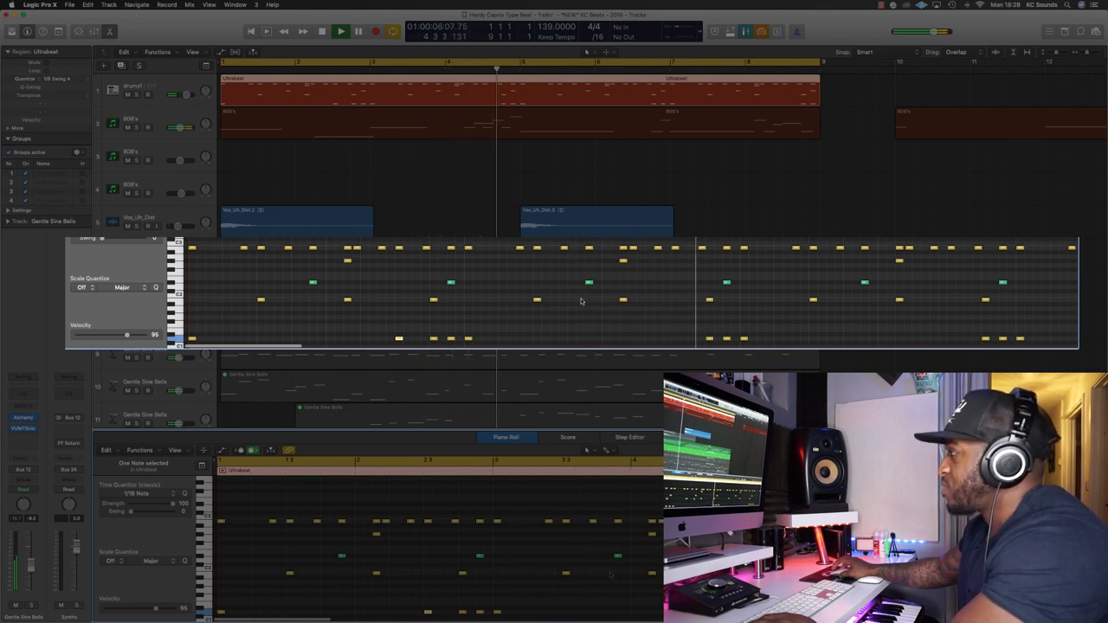
- Add lowest-row drum notes within beat 4 of bar 4 and at beats 2 and 3 of bar 6, and play back
click(717, 339)
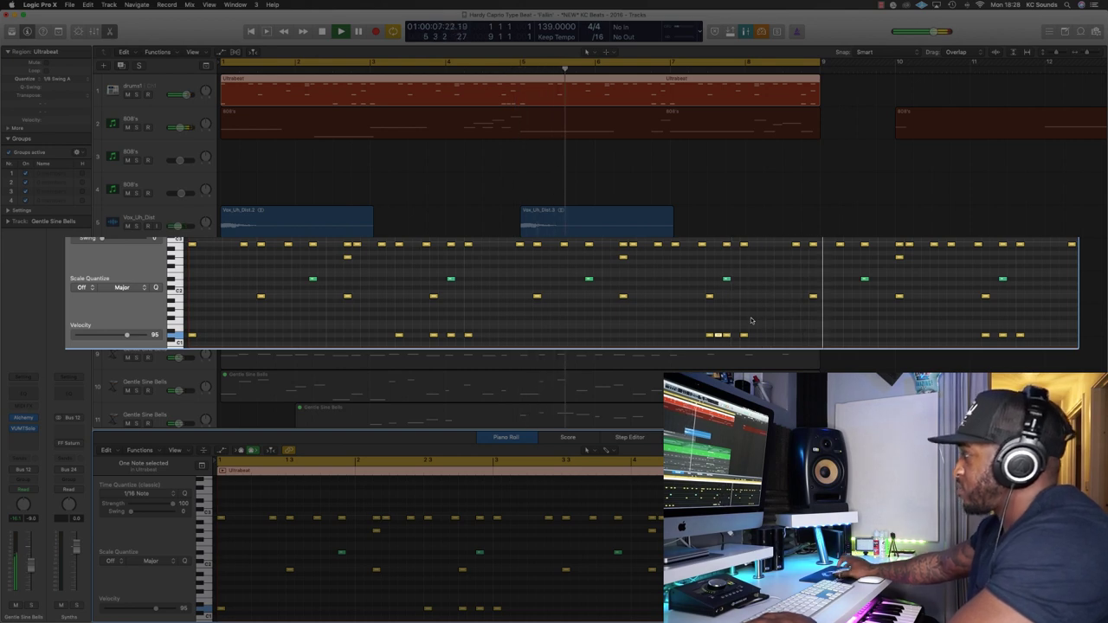
scroll(920, 336, down, 1)
super+click(918, 330)
super+click(952, 330)
key(space)
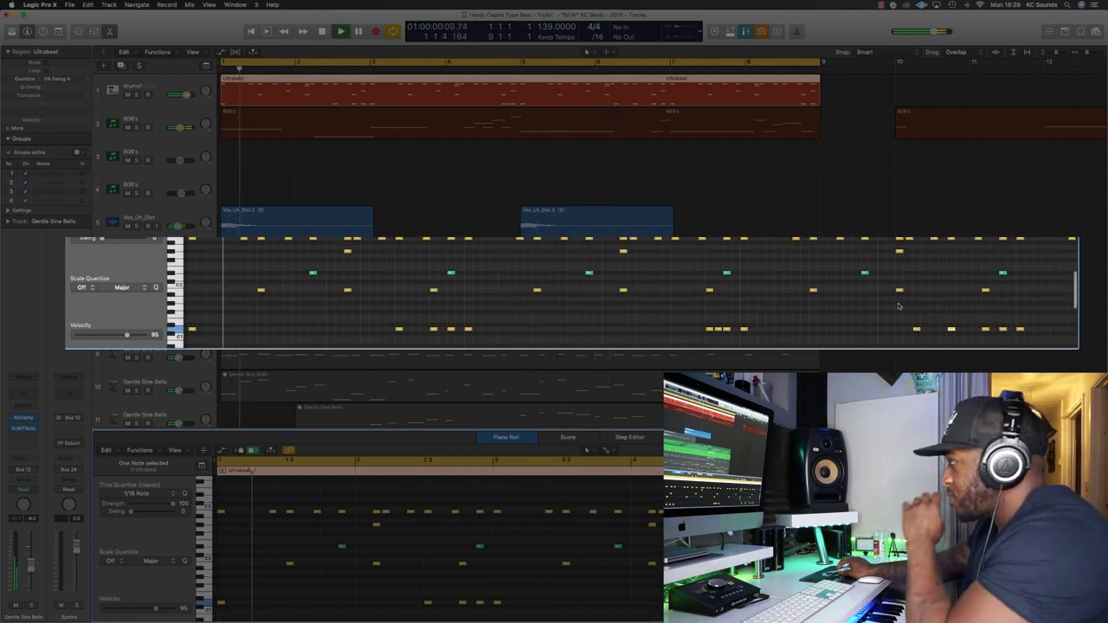